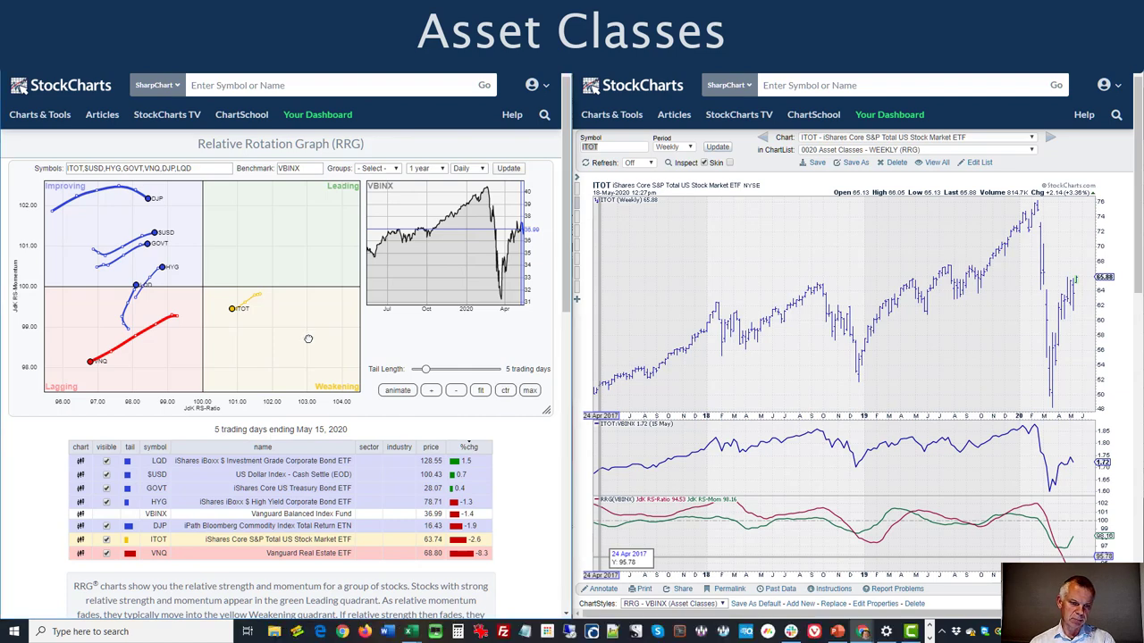
Step the daily asset-class rotation graph back to the five trading days ending May 8, 2020, and reframe the tails
key(Left)
key(Left)
key(Left)
key(Left)
key(Left)
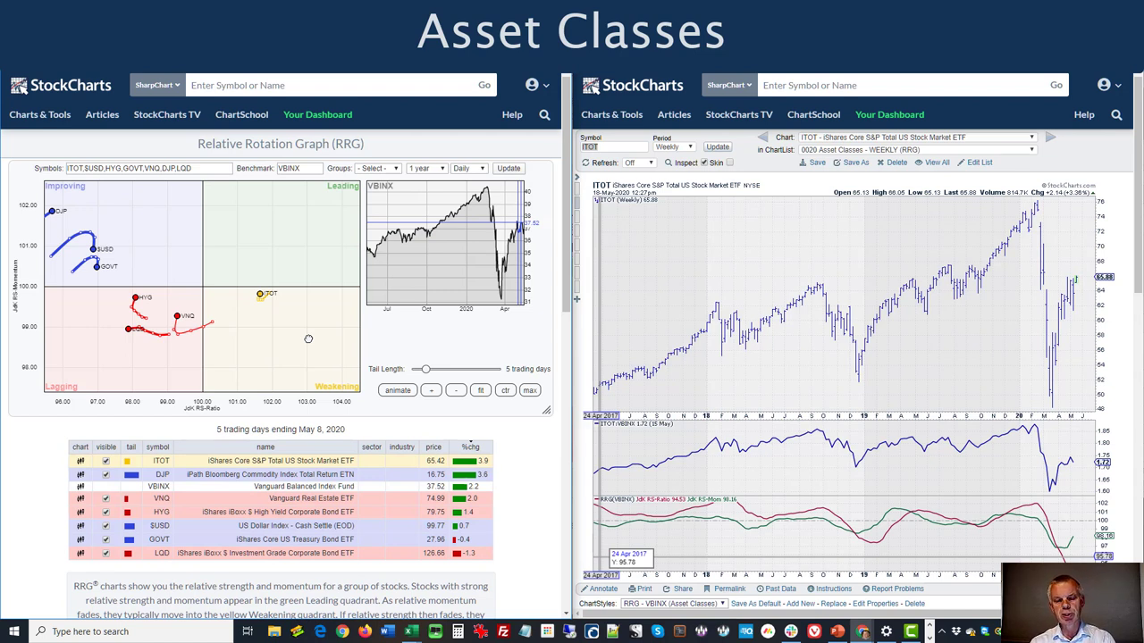
click(432, 393)
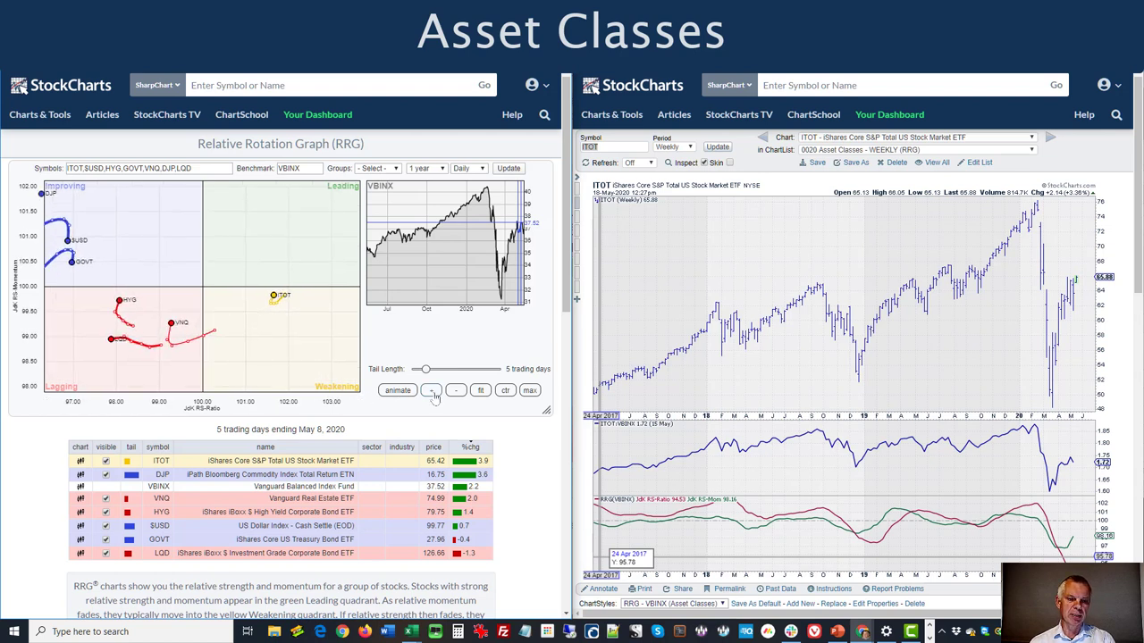
drag(324, 324, 314, 334)
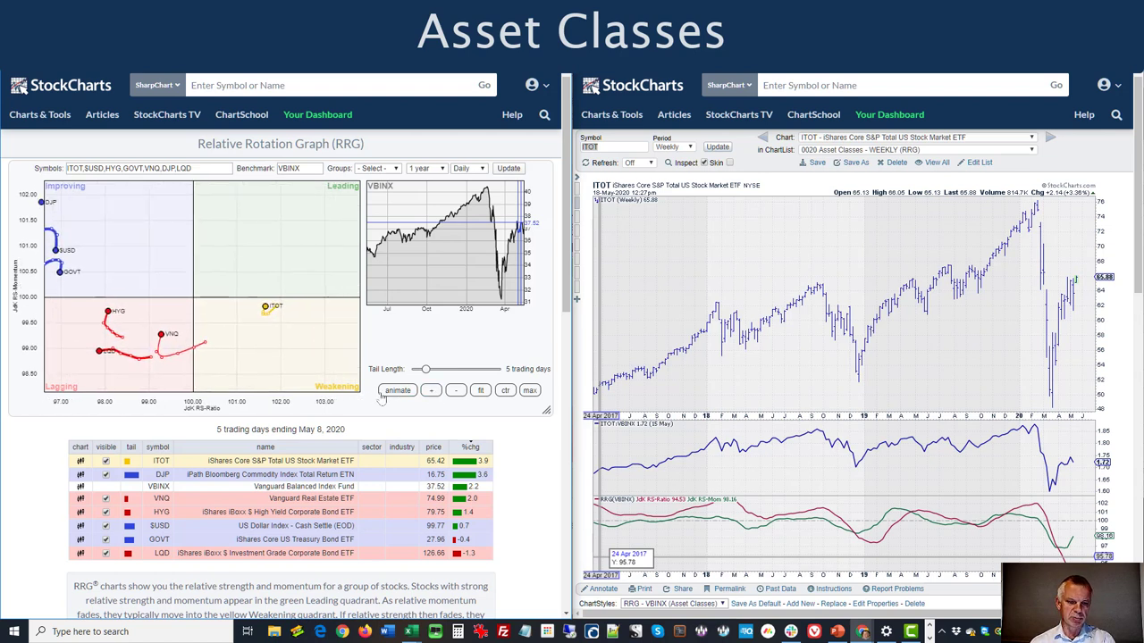
click(456, 392)
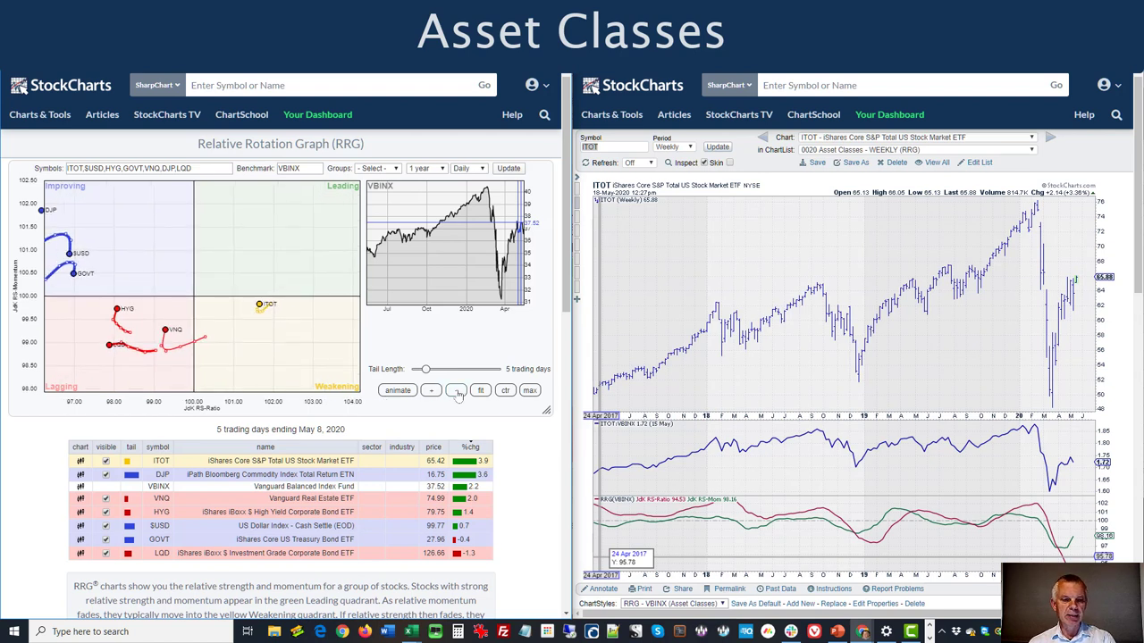
drag(311, 344, 329, 341)
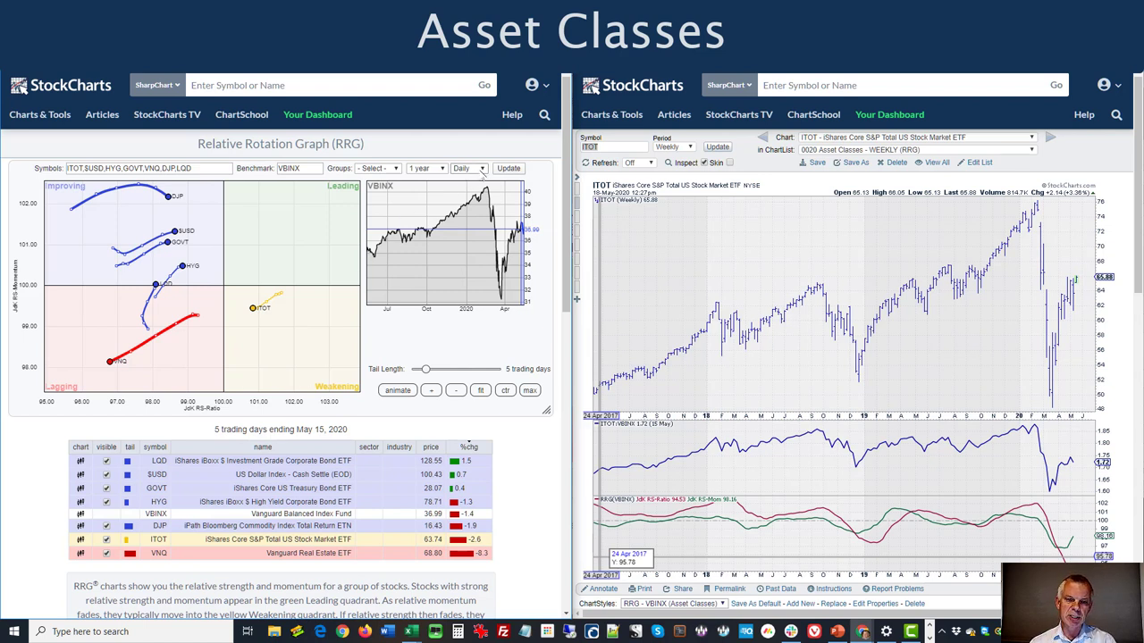
Switch the asset-class rotation graph to weekly data and update it with all tails in view
click(472, 168)
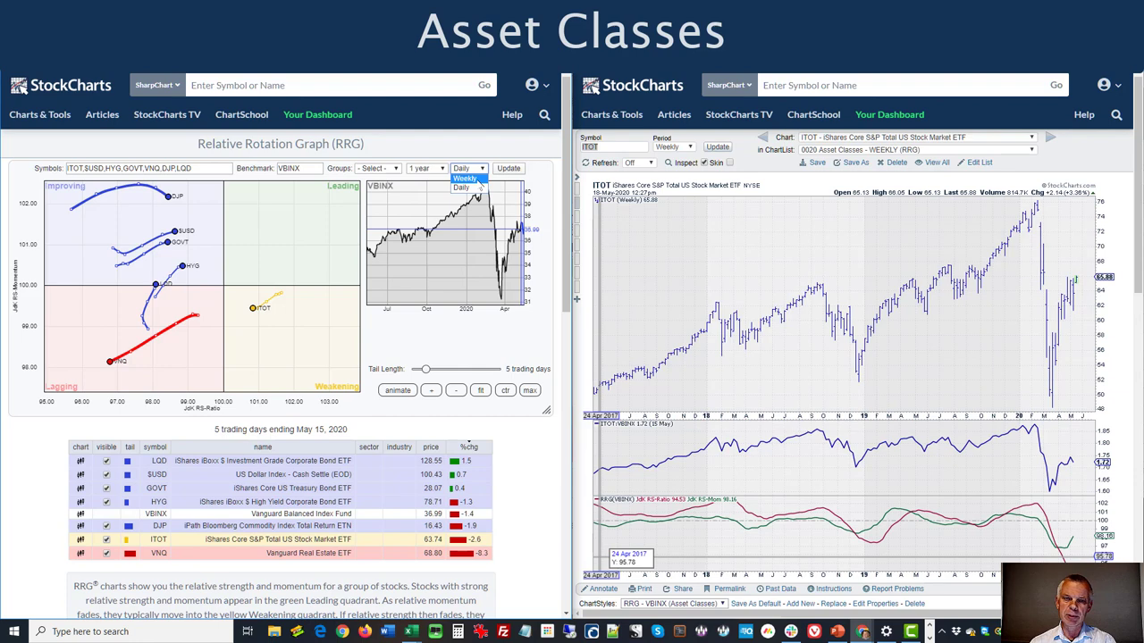
click(479, 180)
click(511, 170)
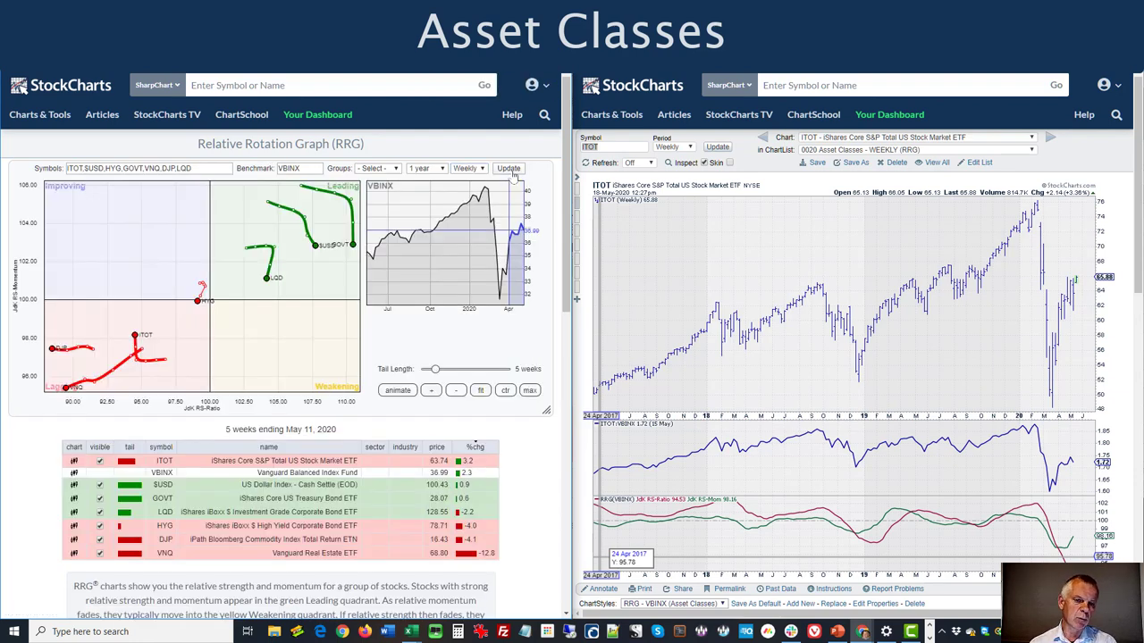
click(456, 391)
click(455, 391)
click(456, 392)
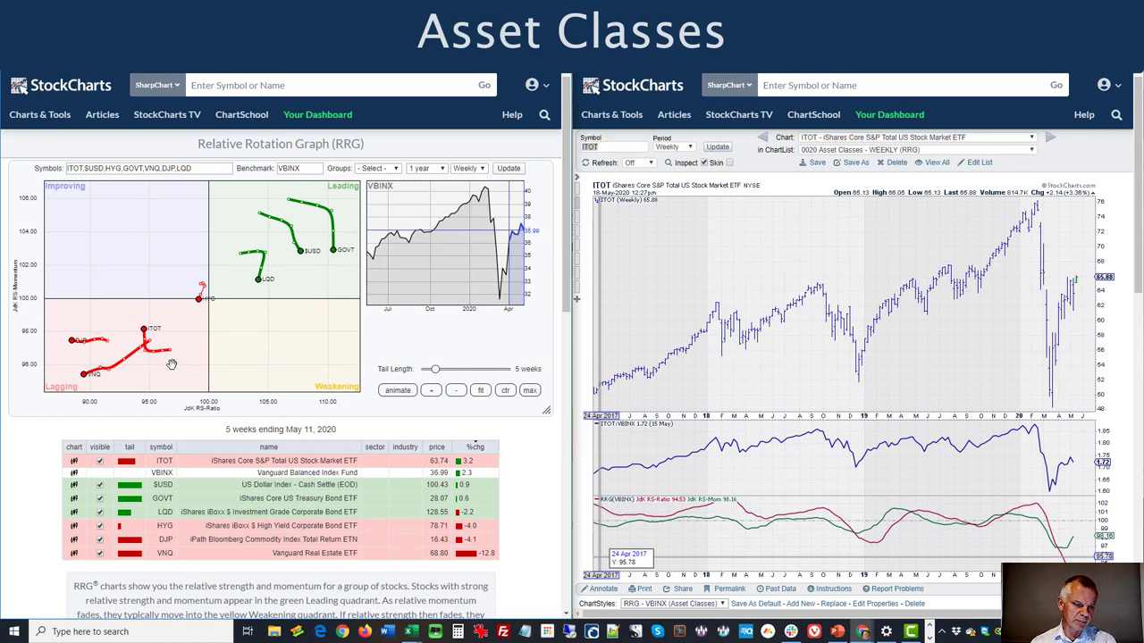
Compare the weekly asset-class tails ending Apr 27, 2020 with those ending May 11, 2020 by stepping back and forward
key(Left)
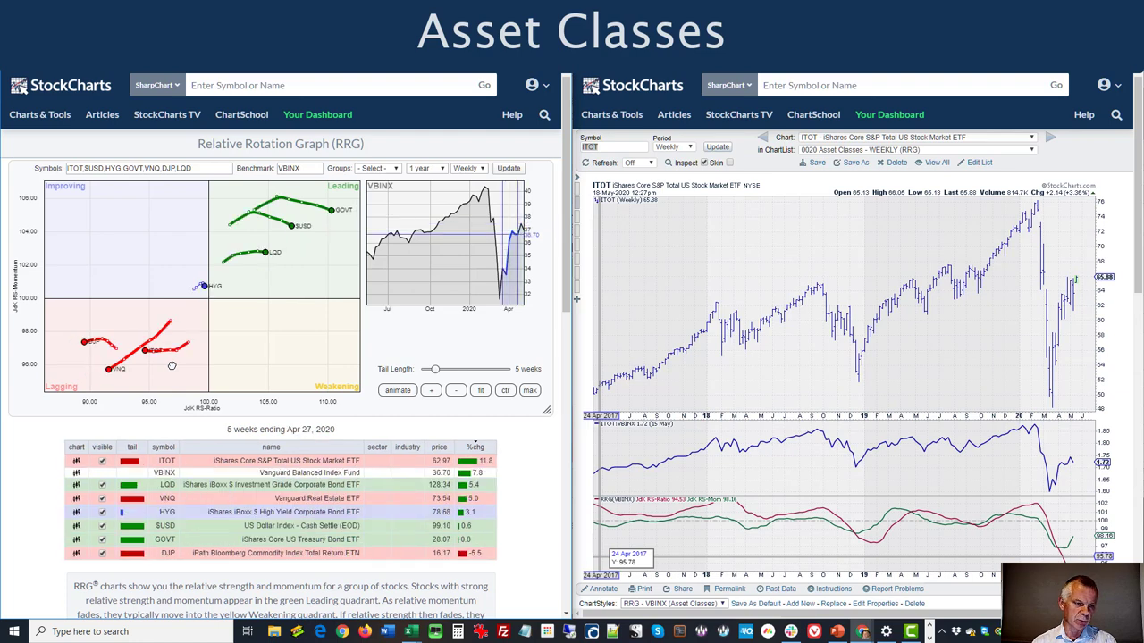
key(Right)
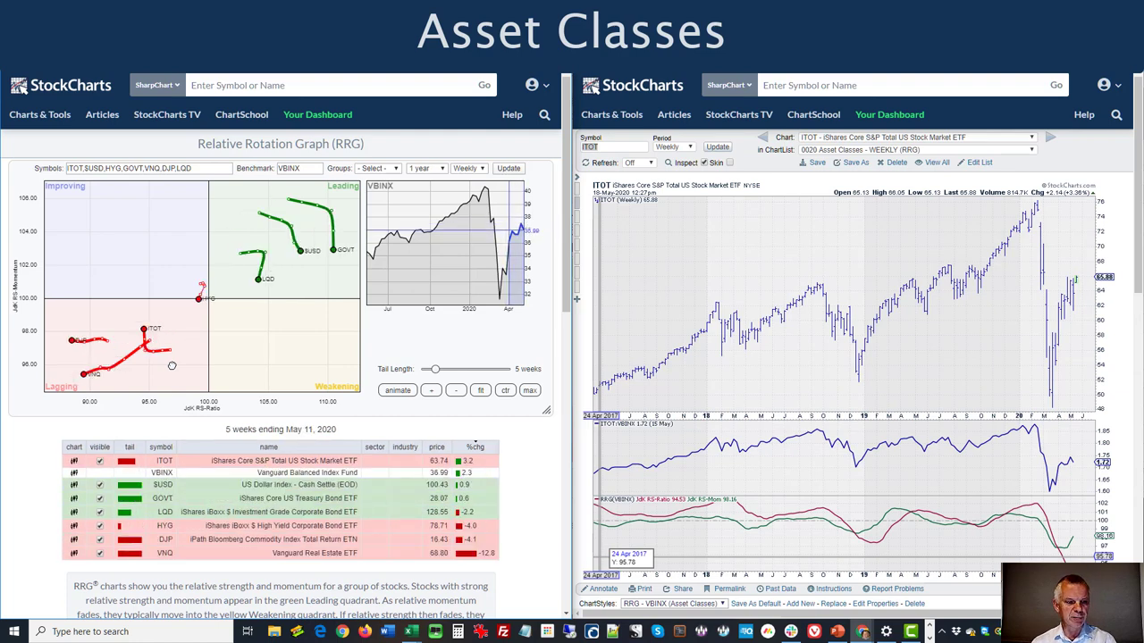
key(Left)
key(Right)
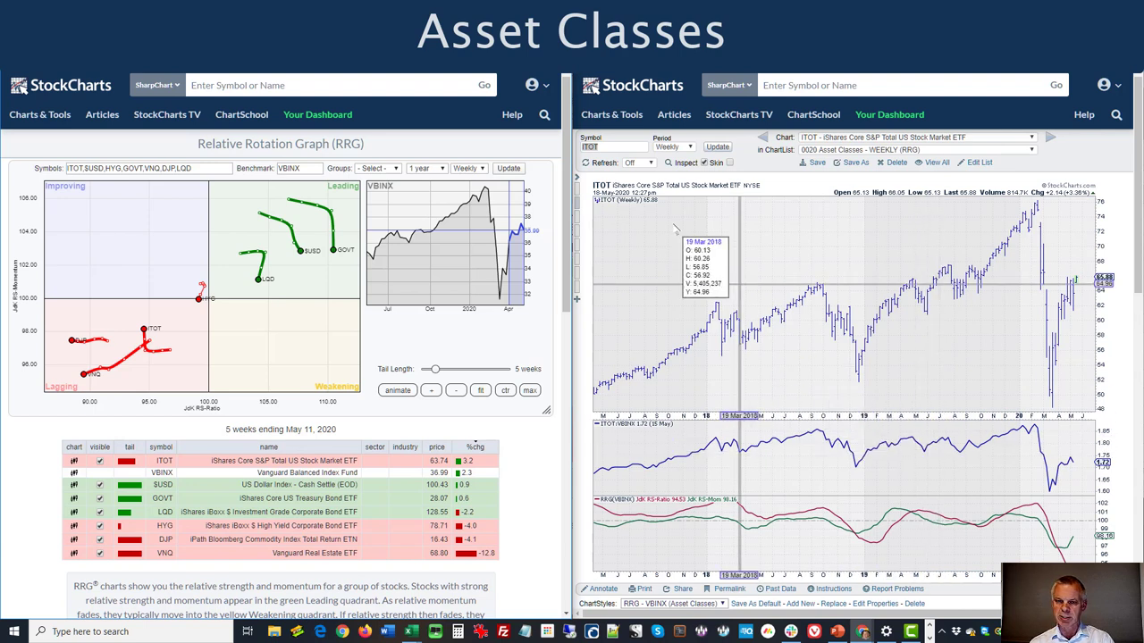
Load the weekly price chart for SPY
click(628, 145)
text(spy)
key(Return)
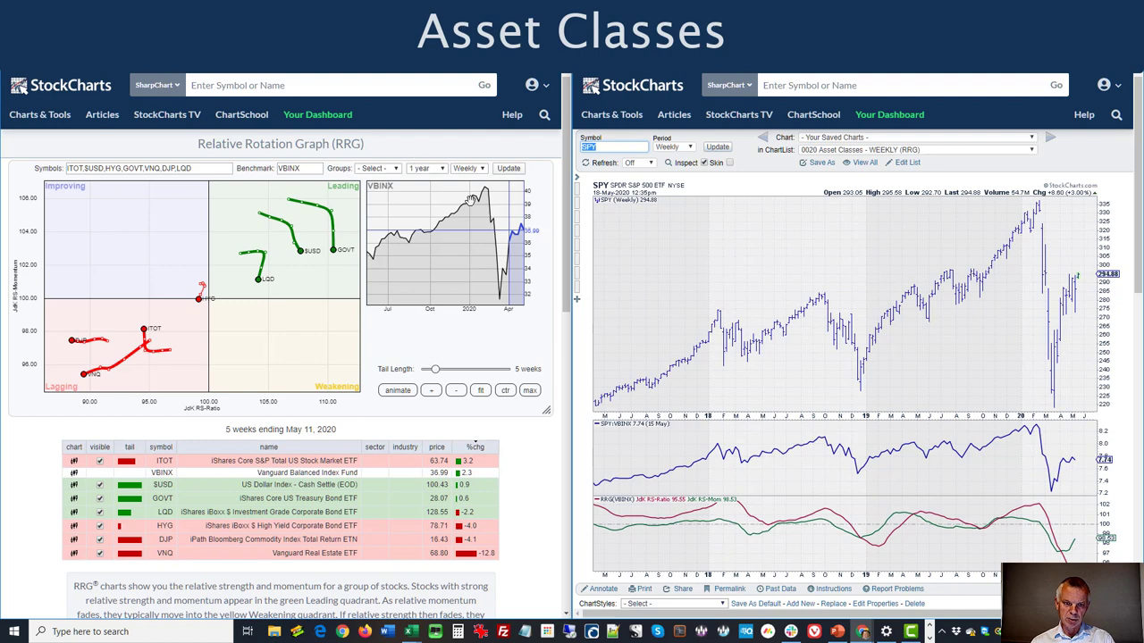
Switch the asset-class rotation graph back to daily data and update it
click(482, 168)
click(471, 183)
click(511, 169)
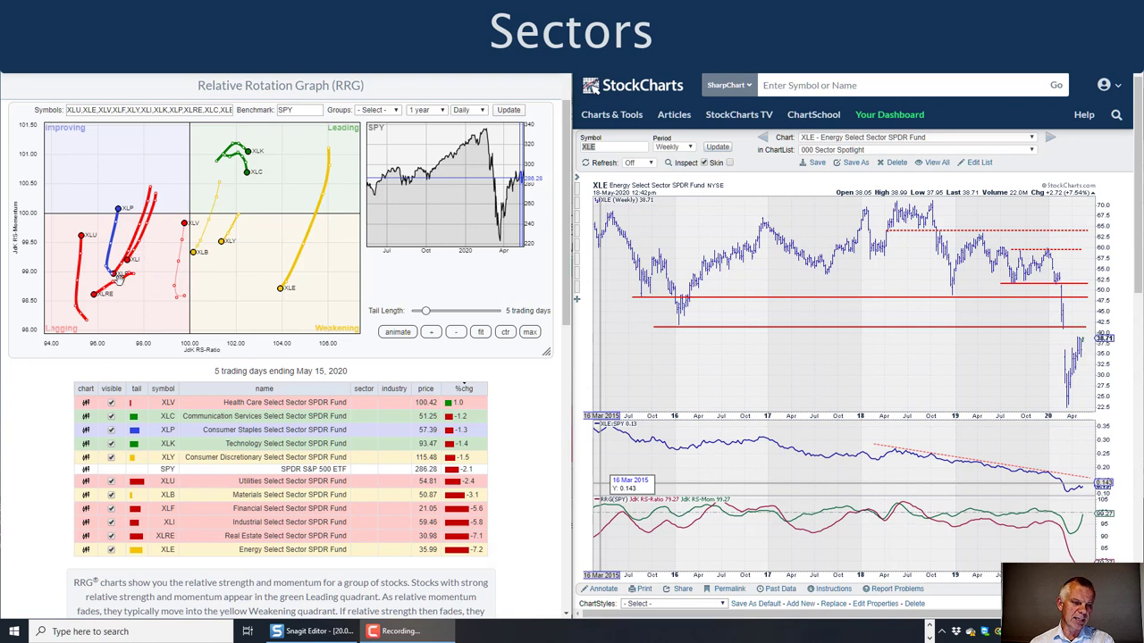
Highlight the daily sector tails one by one: XLF, XLI, XLRE, XLE, XLK, XLC and XLE again
click(216, 510)
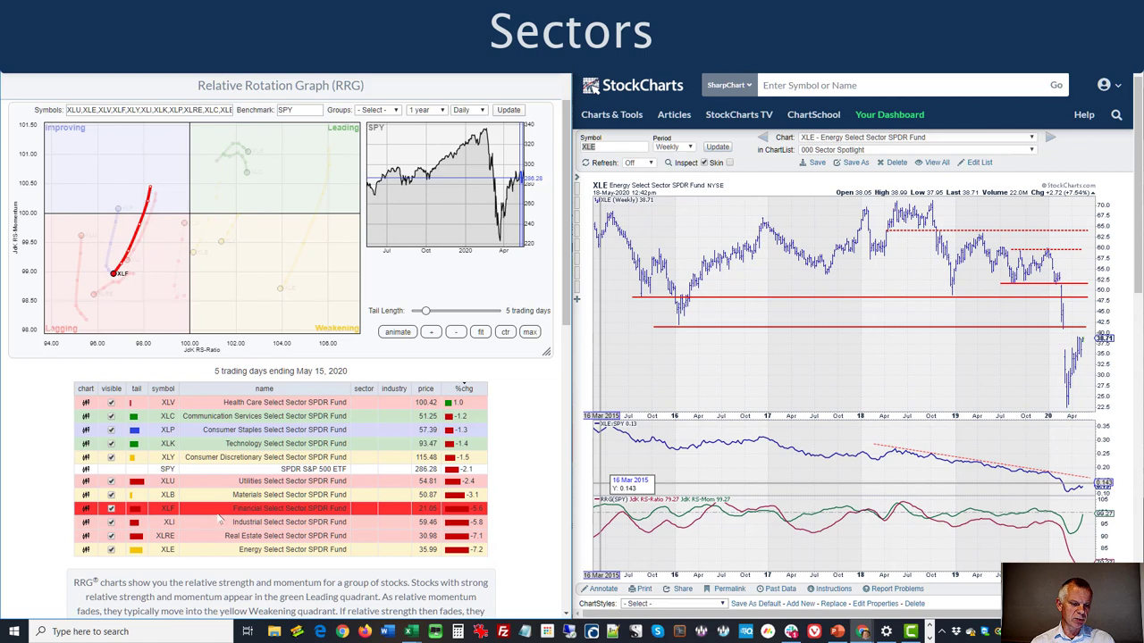
click(220, 522)
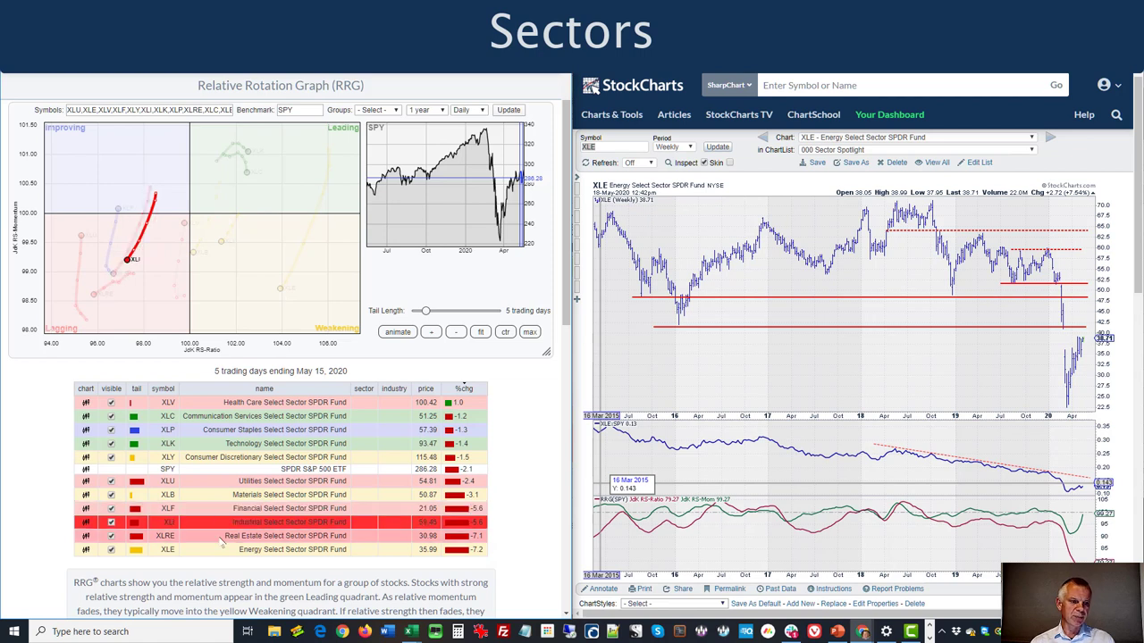
click(220, 536)
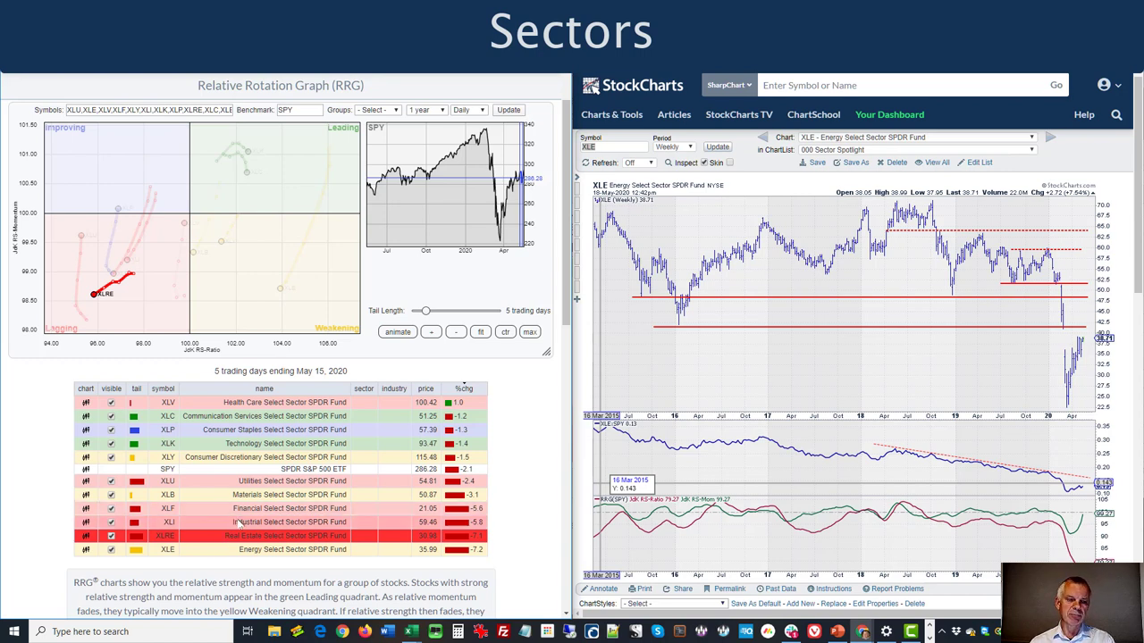
click(205, 551)
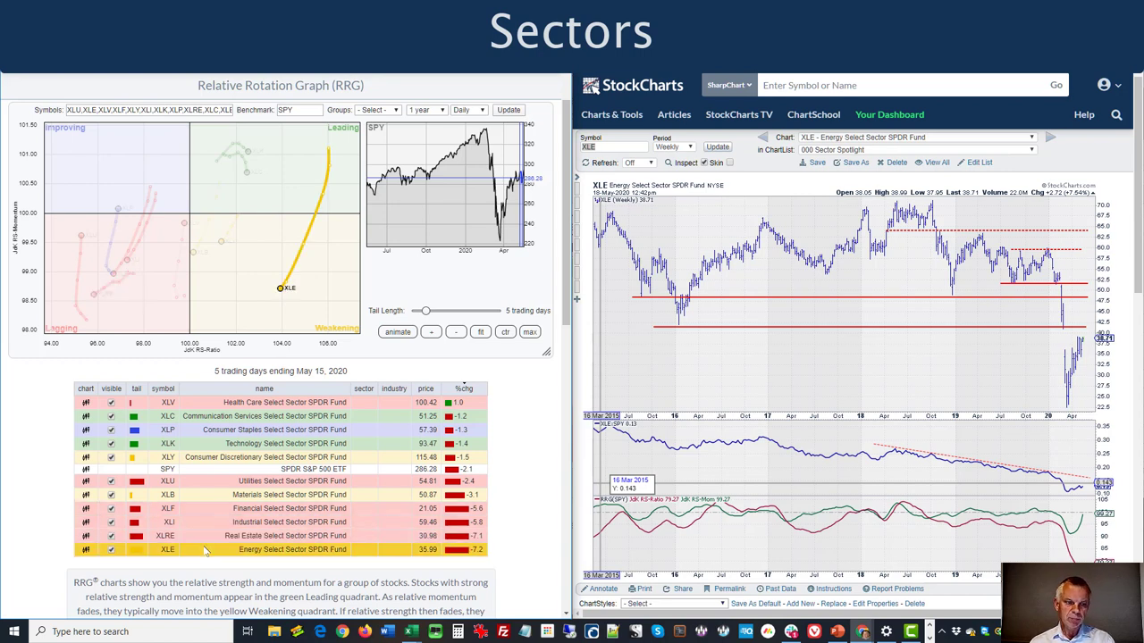
click(211, 443)
click(210, 417)
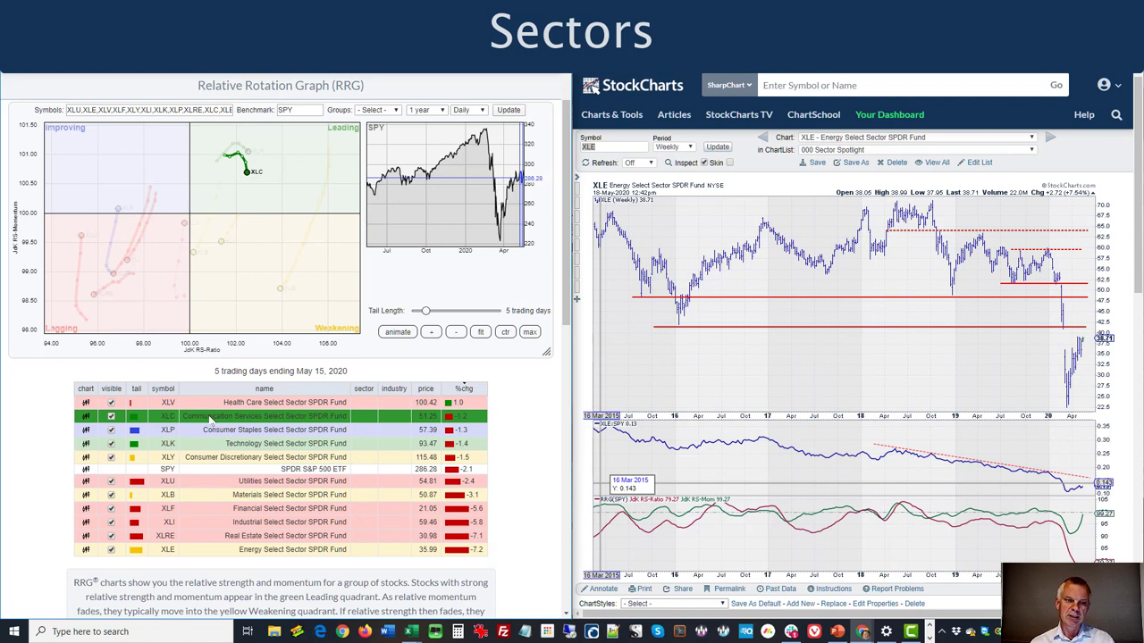
click(214, 552)
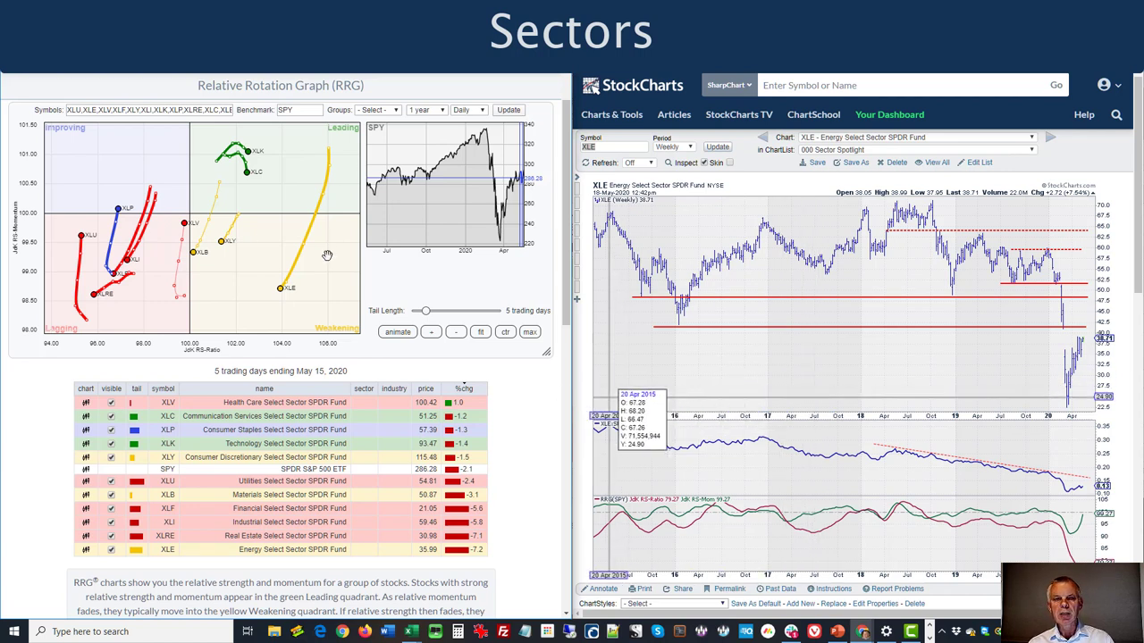
Switch the sector rotation graph to weekly data and examine the Energy sector (XLE) tail in isolation before restoring all tails
click(469, 109)
click(465, 119)
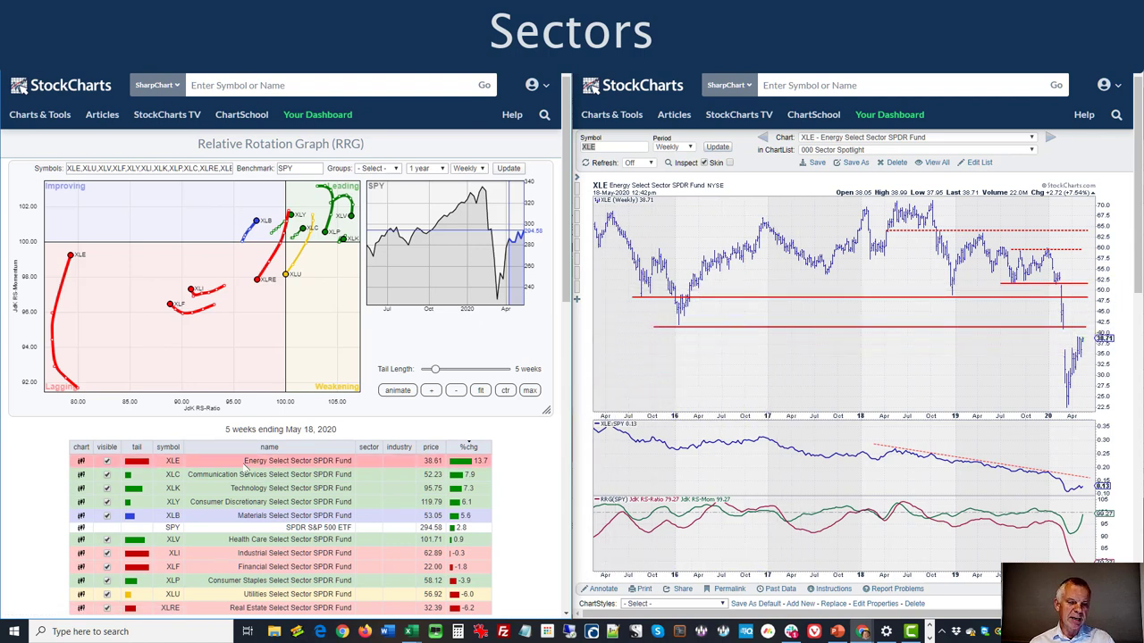
click(244, 465)
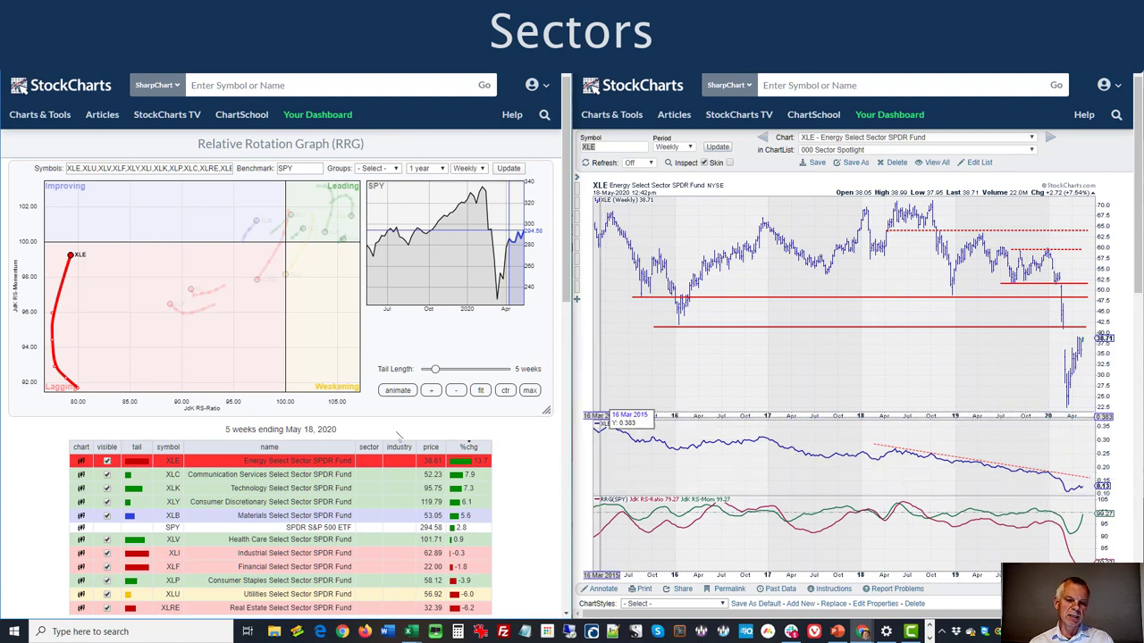
click(378, 462)
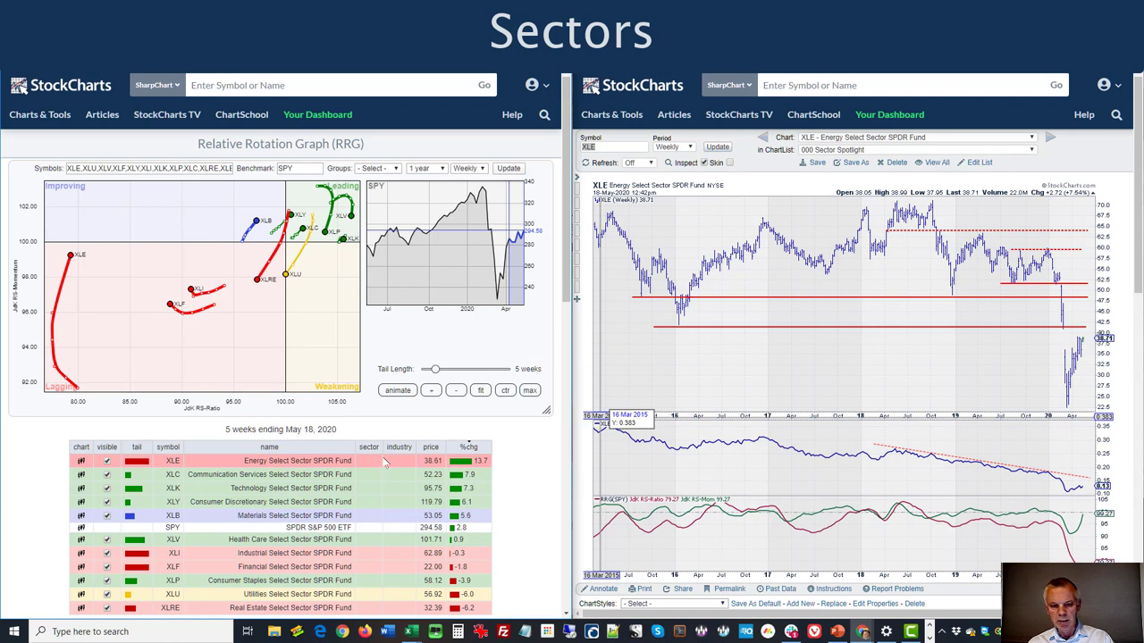
Isolate the Communication Services (XLC) tail, step the weekly graph back to Apr 27, 2020, and return it to May 18, 2020
click(304, 477)
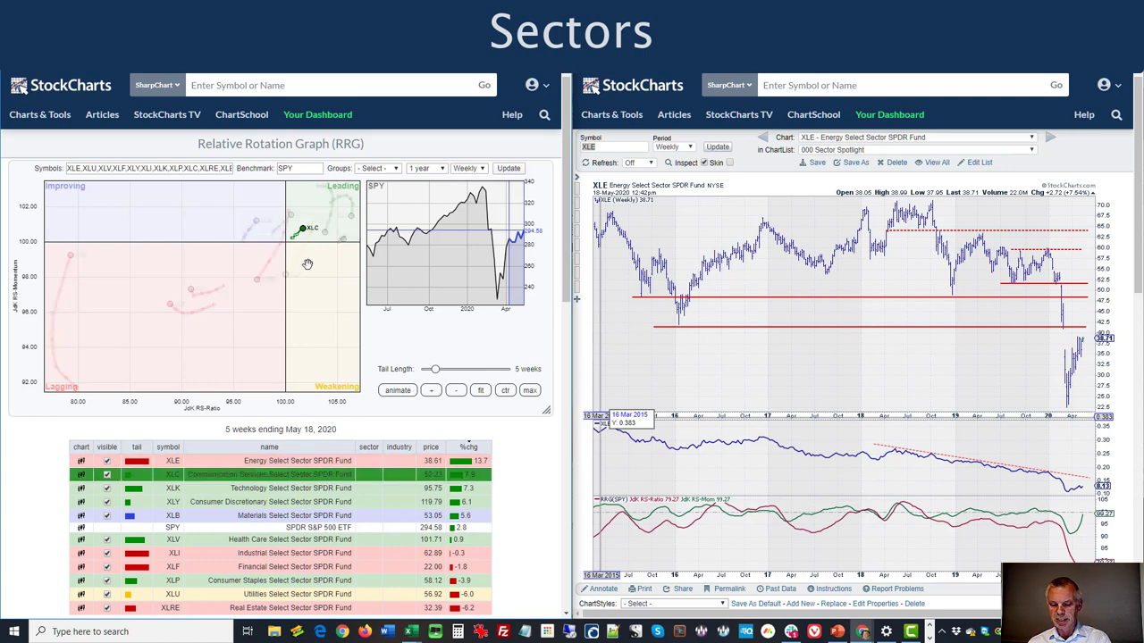
key(Left)
key(Left)
key(Left)
key(Left)
key(Left)
key(Left)
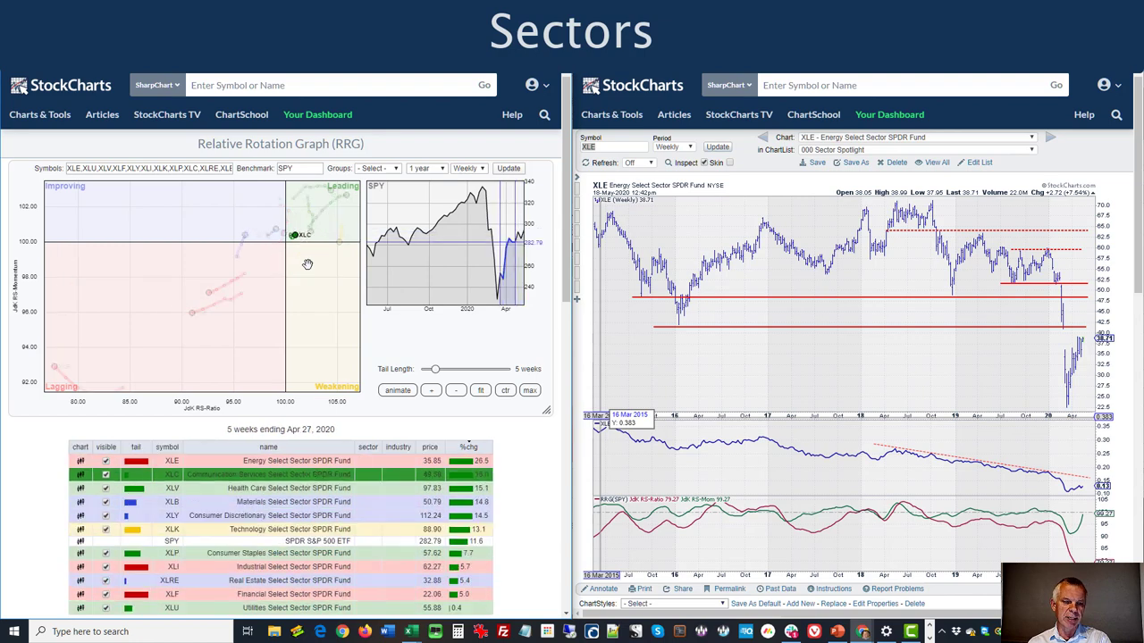
key(Right)
key(Right)
key(Right)
key(Right)
key(Right)
key(Right)
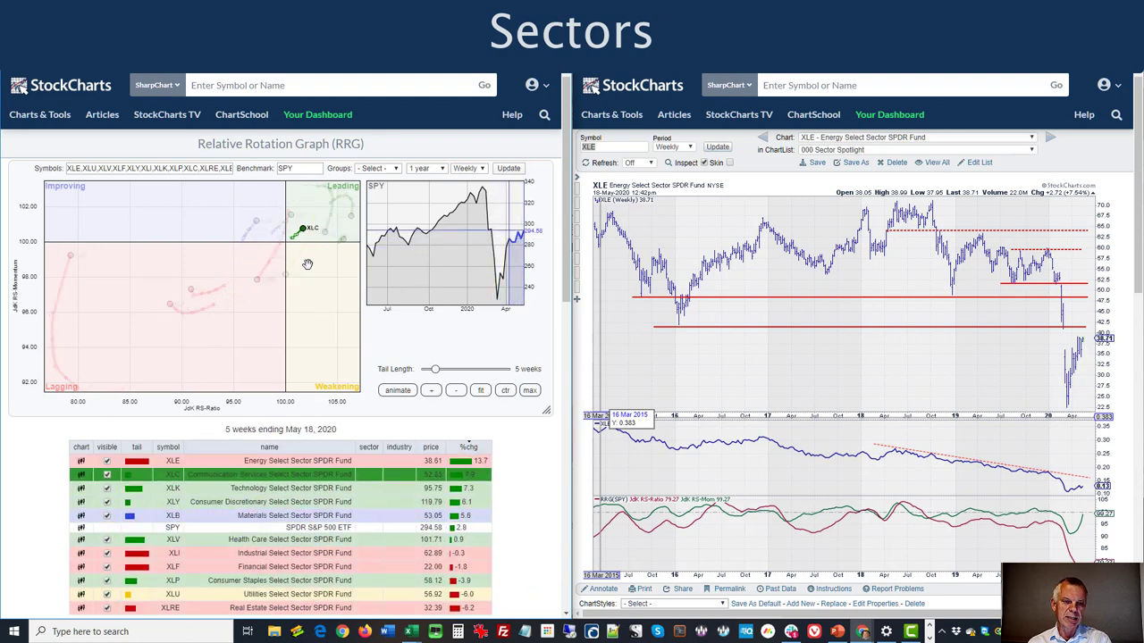
Review XLC's weekly rotation again by stepping back to Apr 13, 2020 and forward to May 18, 2020
key(Left)
key(Left)
key(Left)
key(Left)
key(Left)
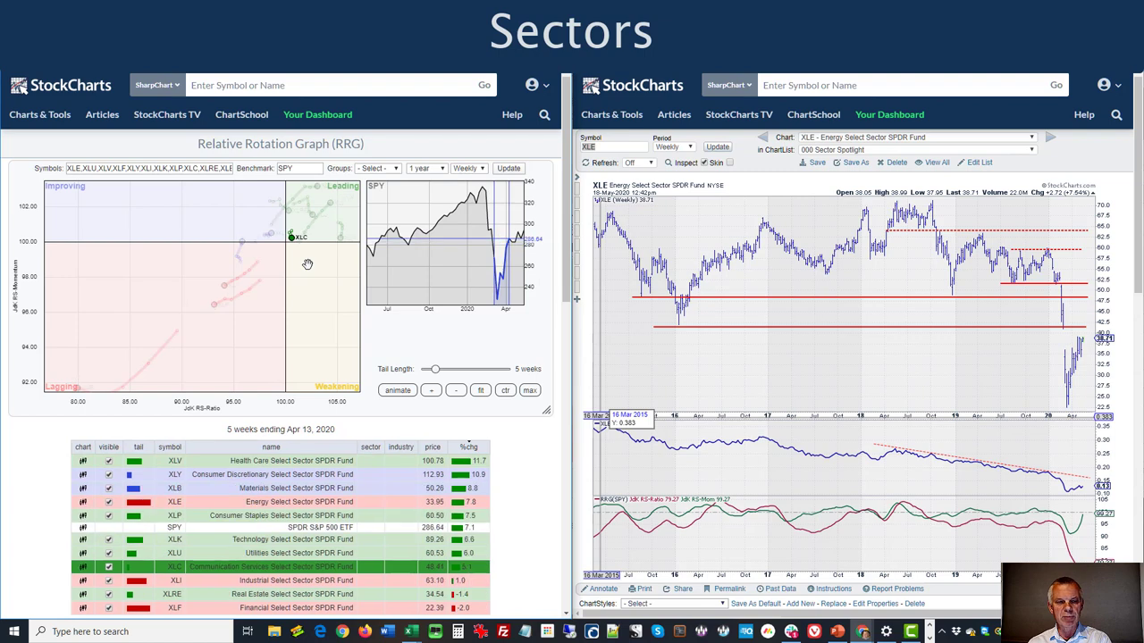
key(Right)
key(Right)
key(Right)
key(Right)
key(Right)
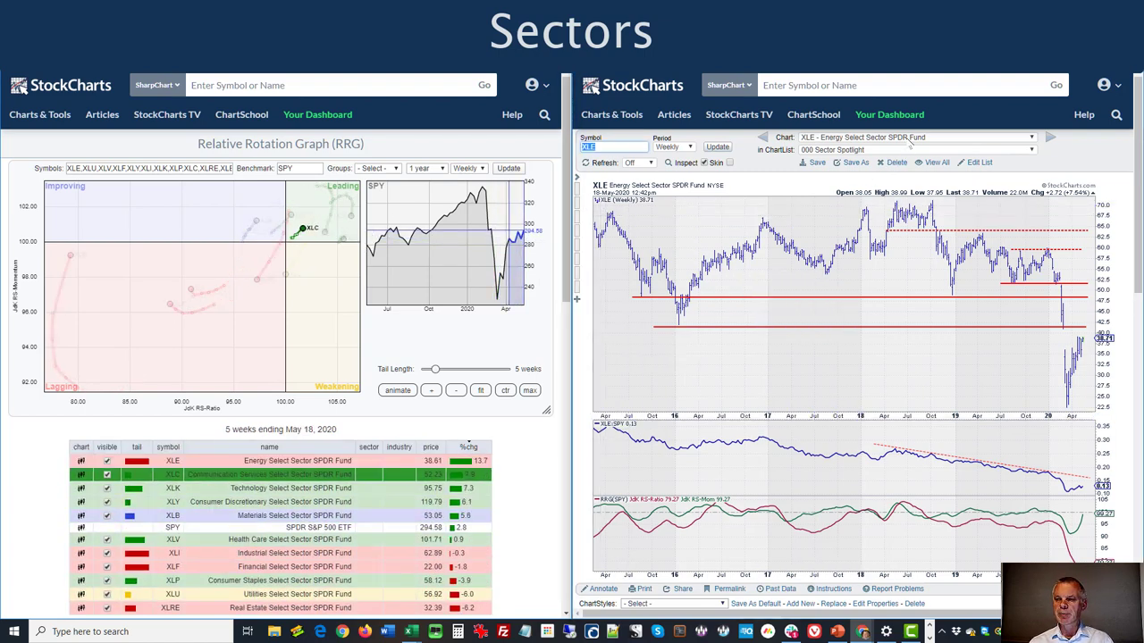
Open the saved Communication Services (XLC) chart from the Sector Spotlight chart list
click(905, 138)
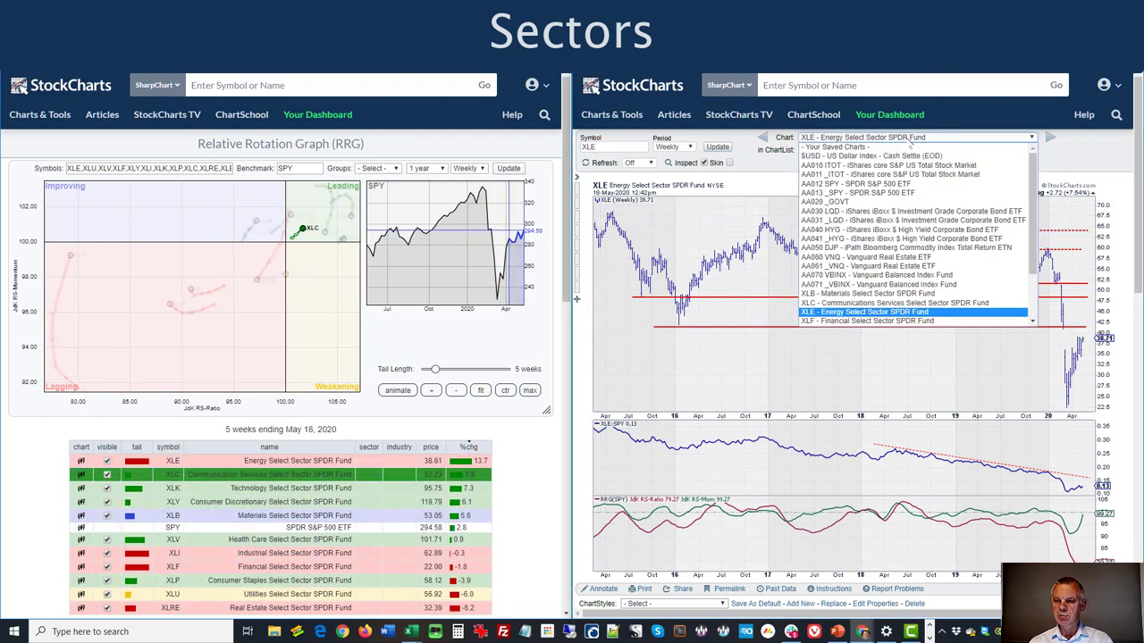
click(902, 304)
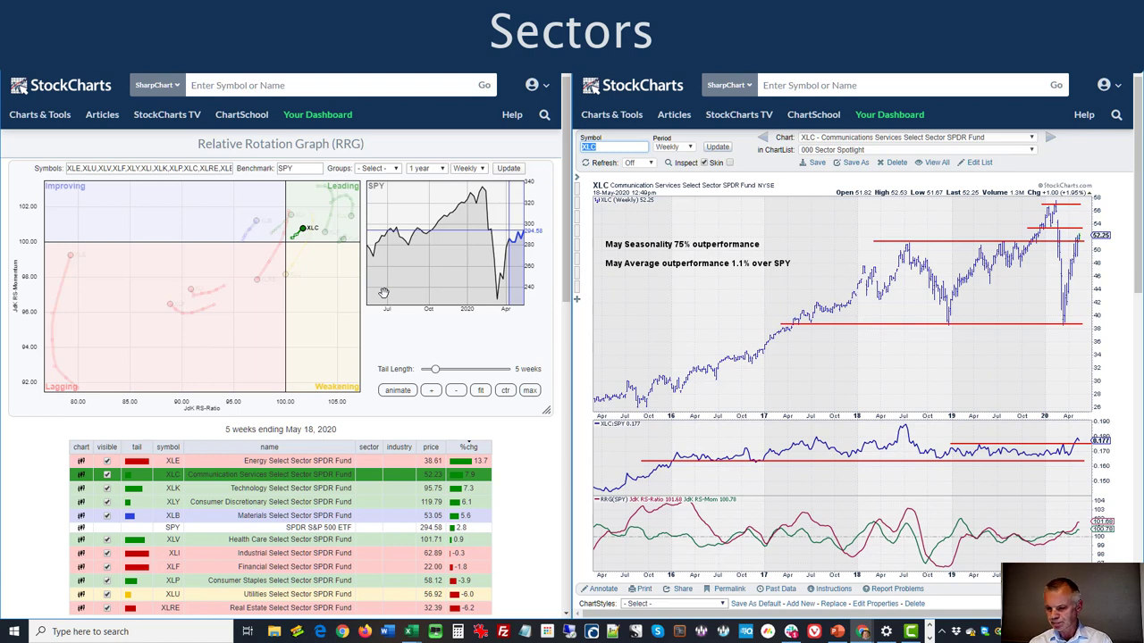
Isolate the Consumer Discretionary (XLY) tail on the rotation graph and open the saved XLY chart
click(287, 503)
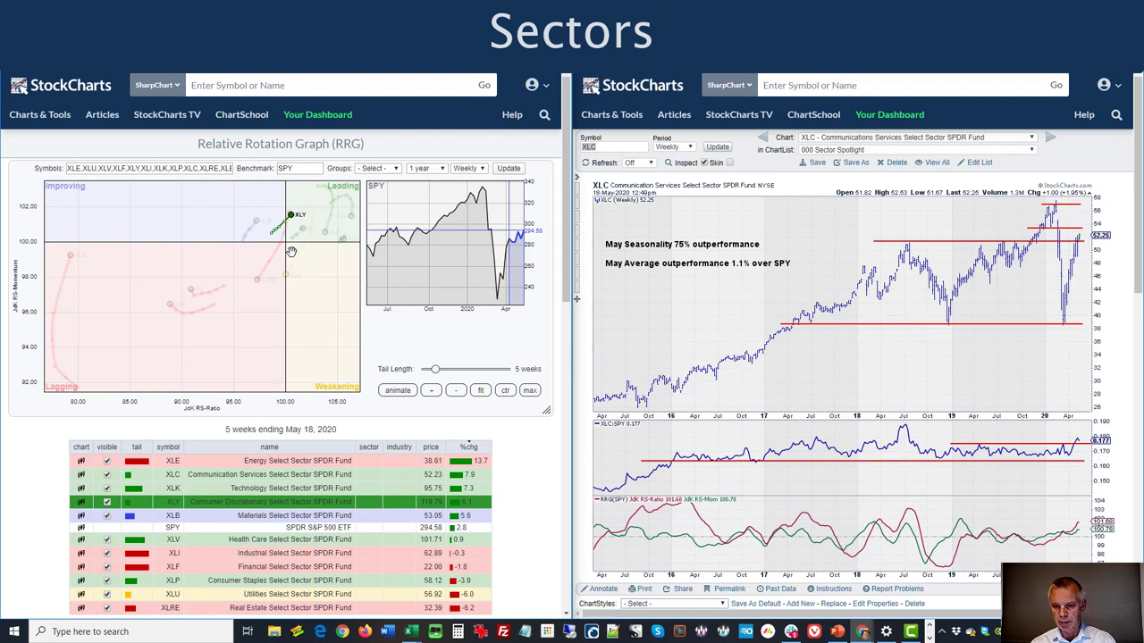
click(916, 136)
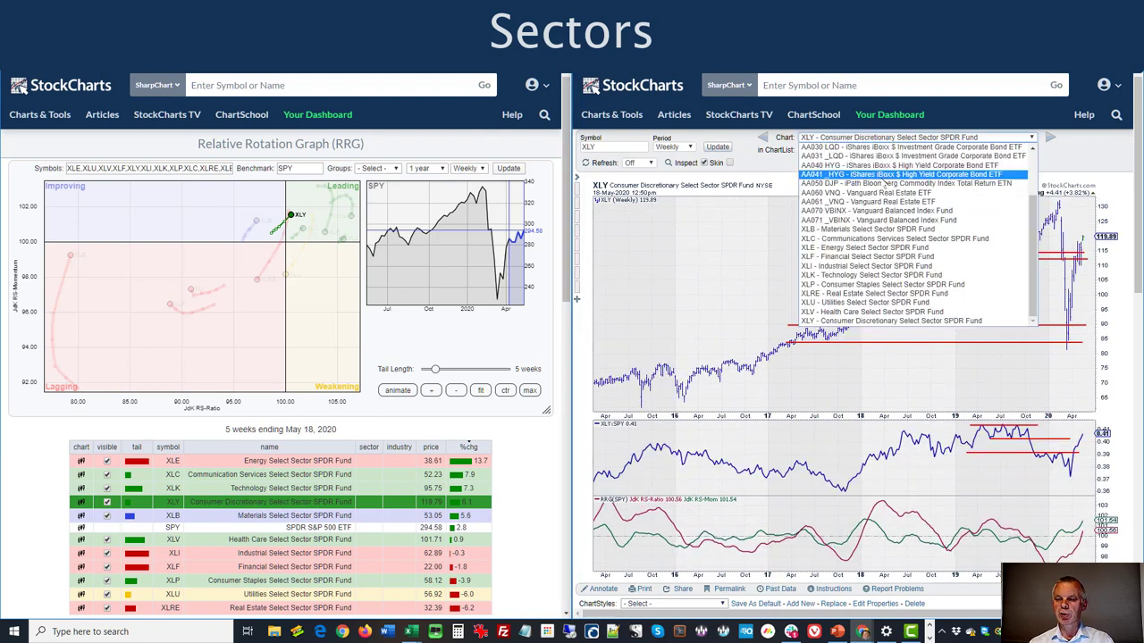
click(901, 320)
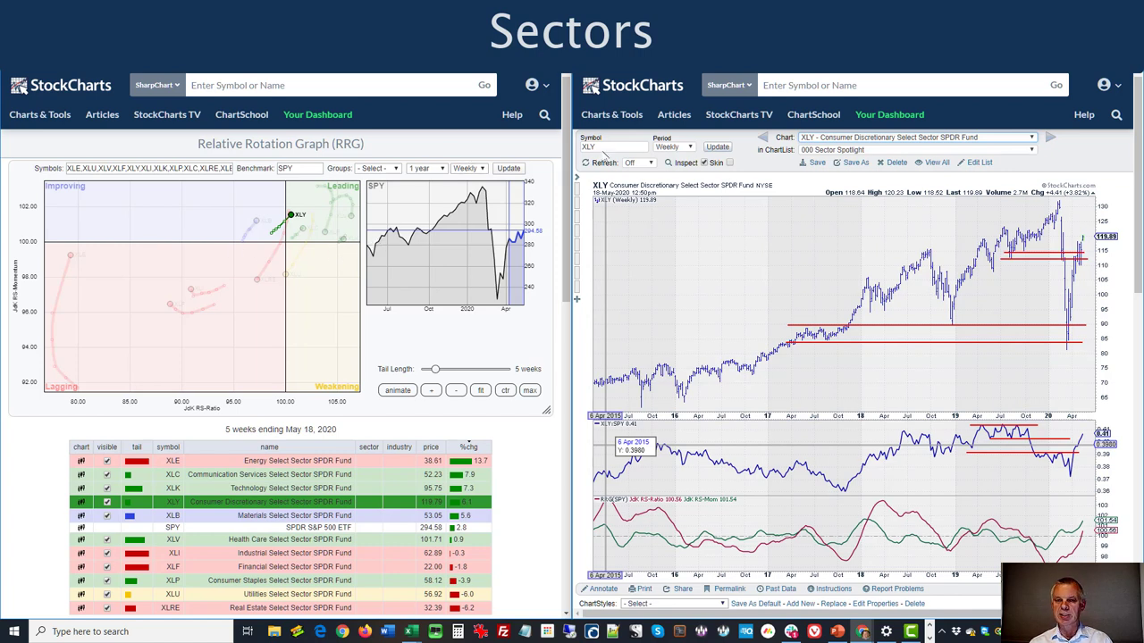
Load the weekly price chart for the symbol RCD
click(604, 147)
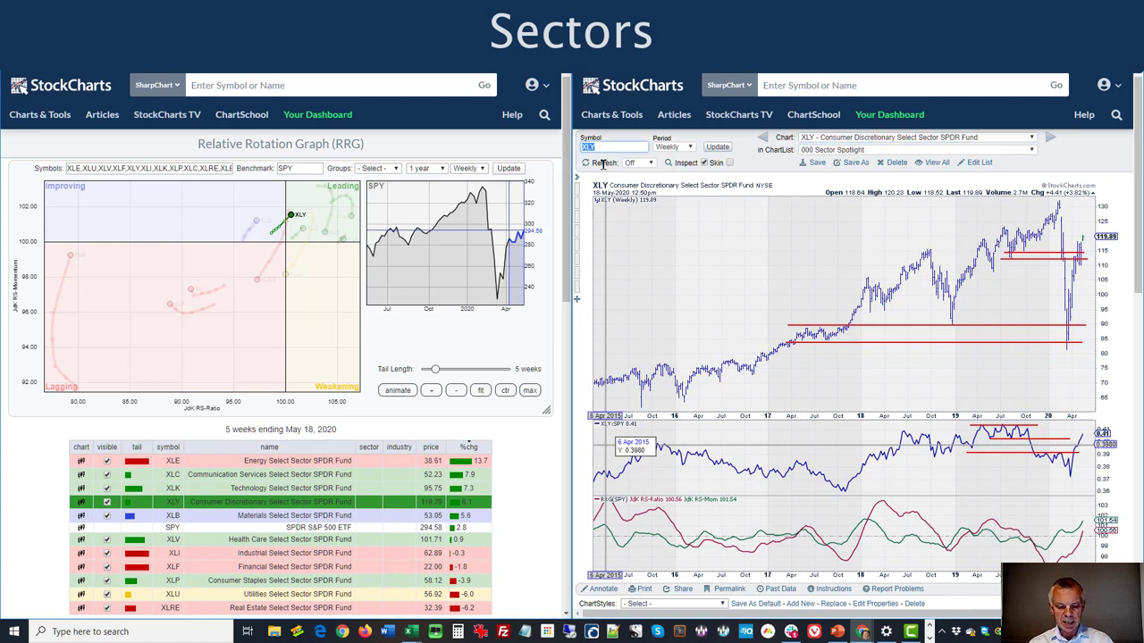
text(rcd)
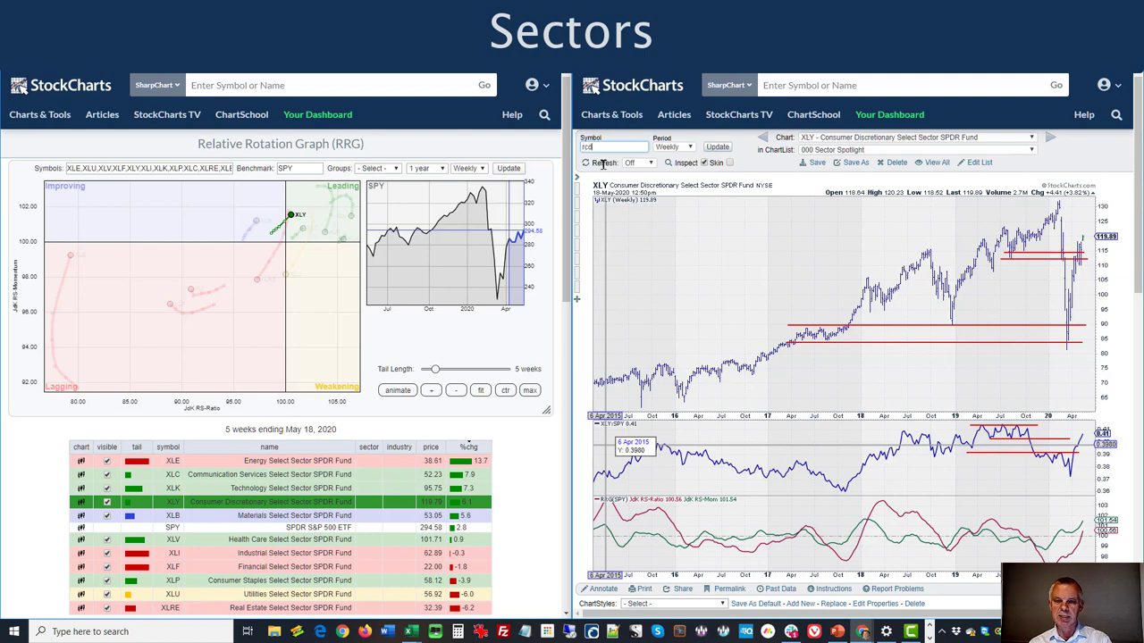
key(Return)
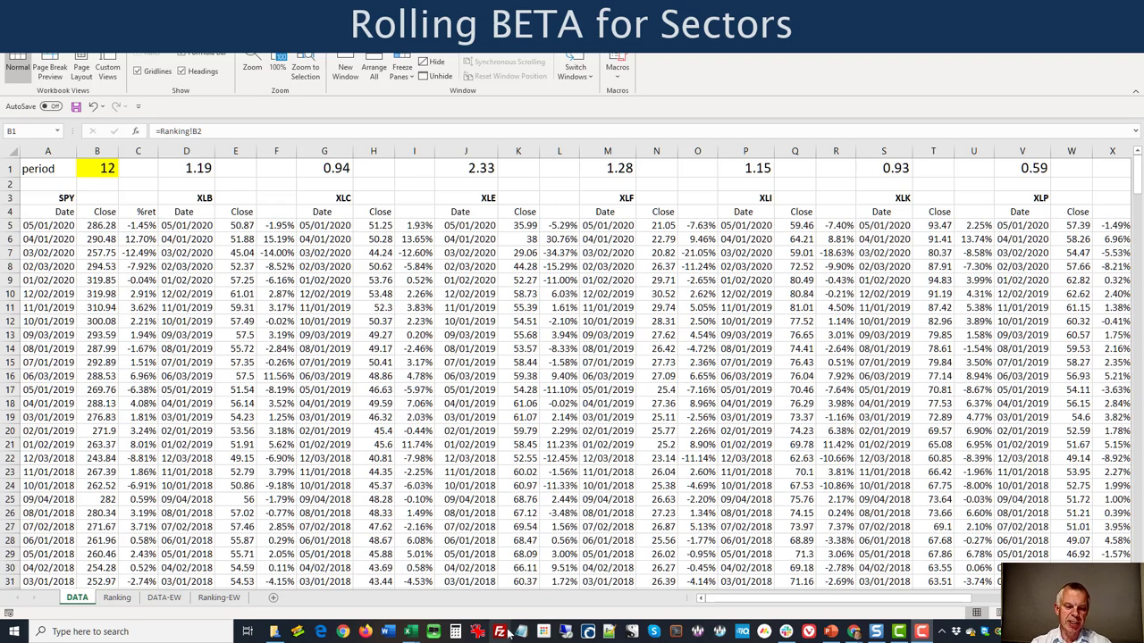
On the Ranking sheet, set the sector beta period to 36 months and re-rank the sectors
click(117, 598)
click(117, 598)
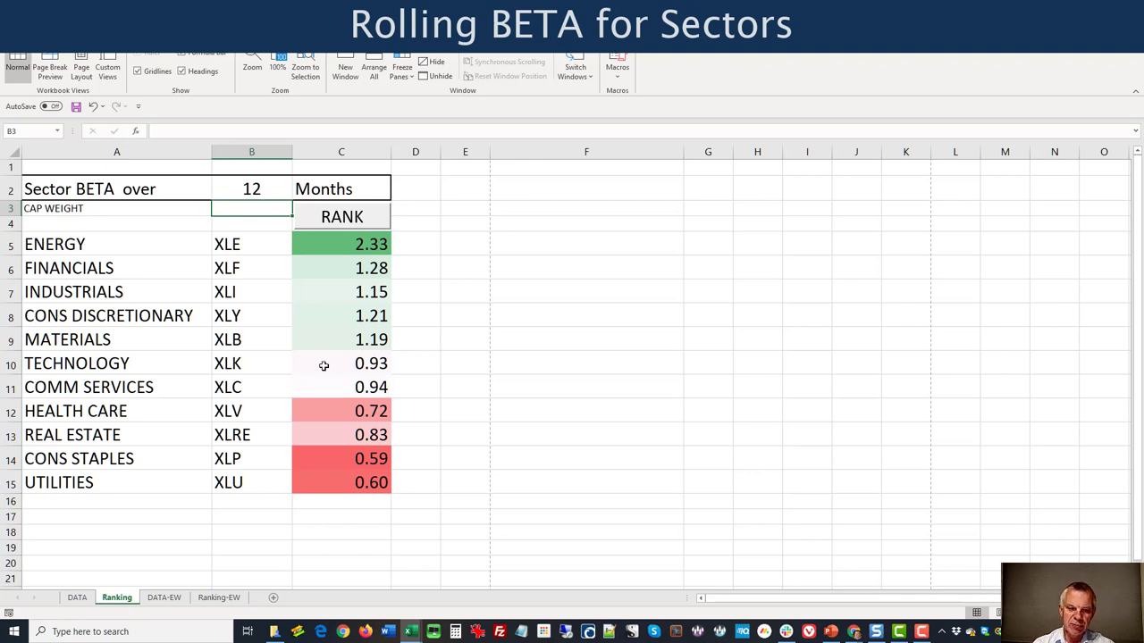
click(258, 191)
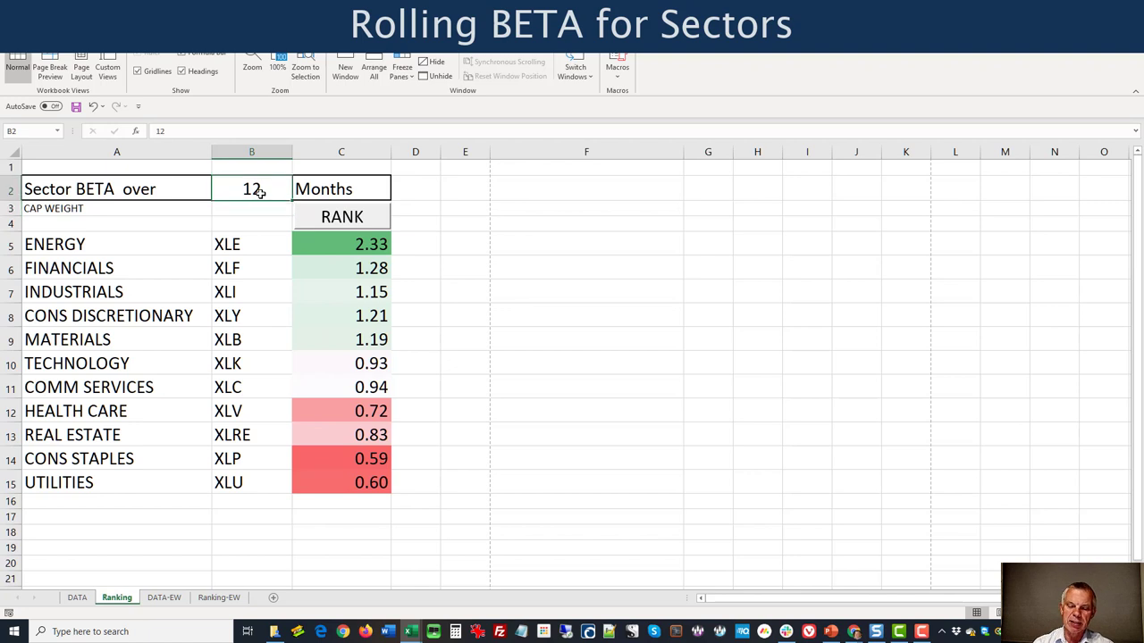
text(36)
key(Return)
click(345, 220)
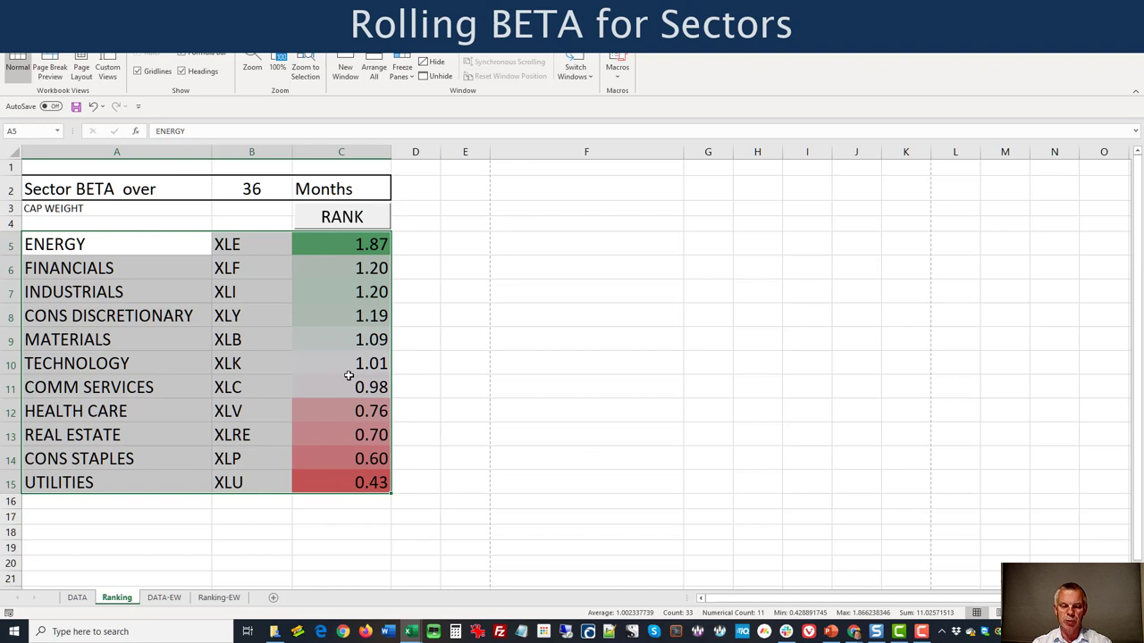
Set the sector beta period to 12 months and switch to the PowerPoint slide showing the beta-annotated rotation graph
click(244, 192)
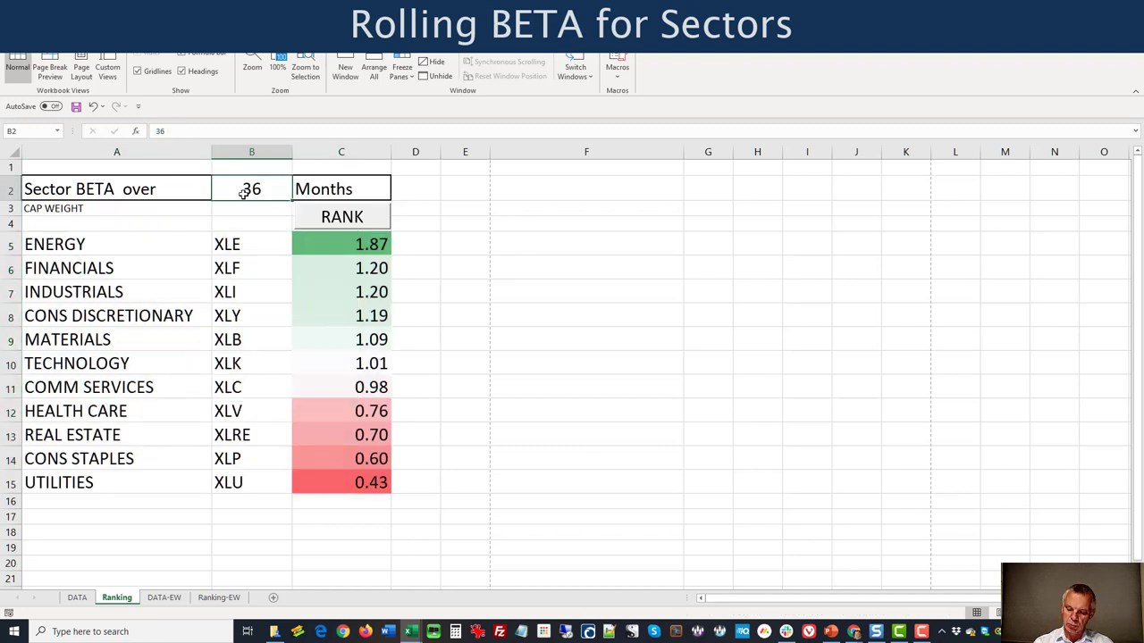
text(12)
key(Return)
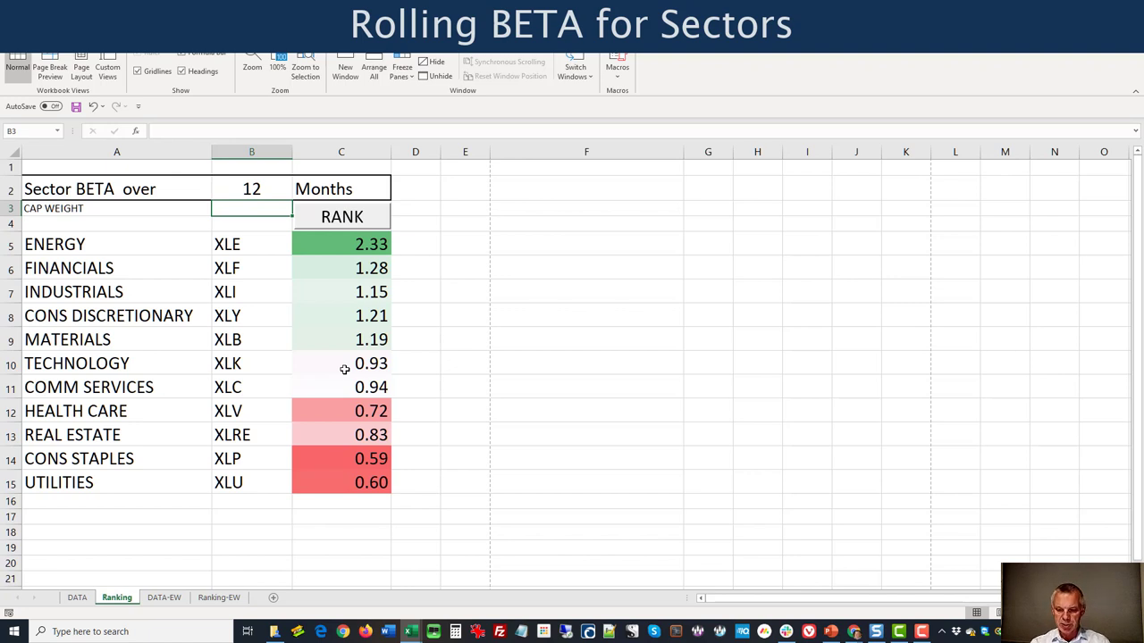
key(alt+Tab)
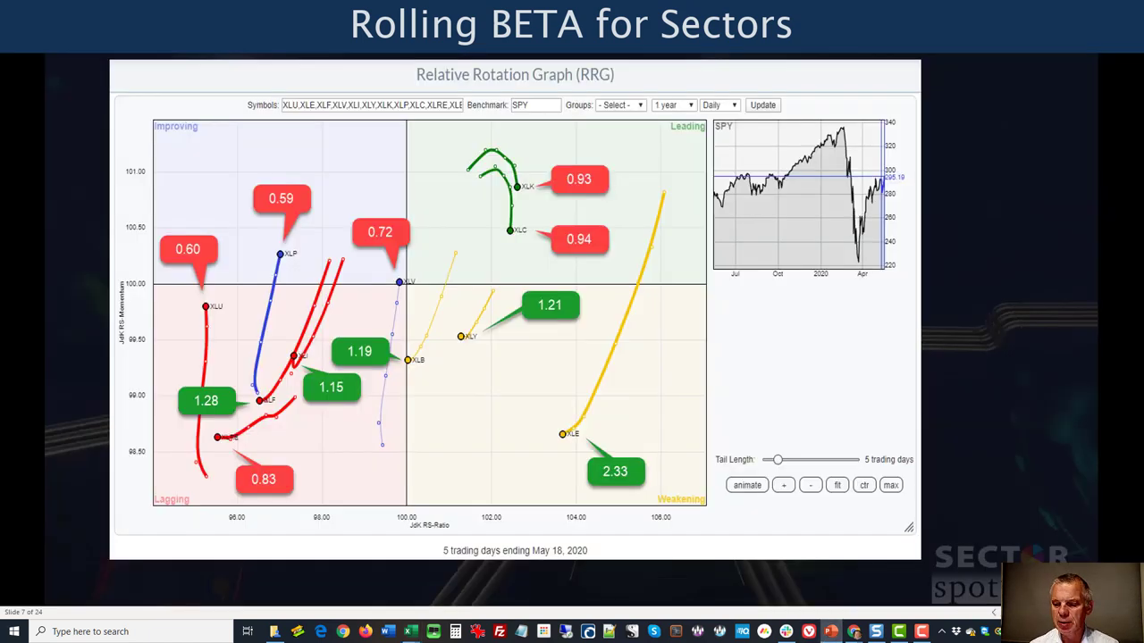
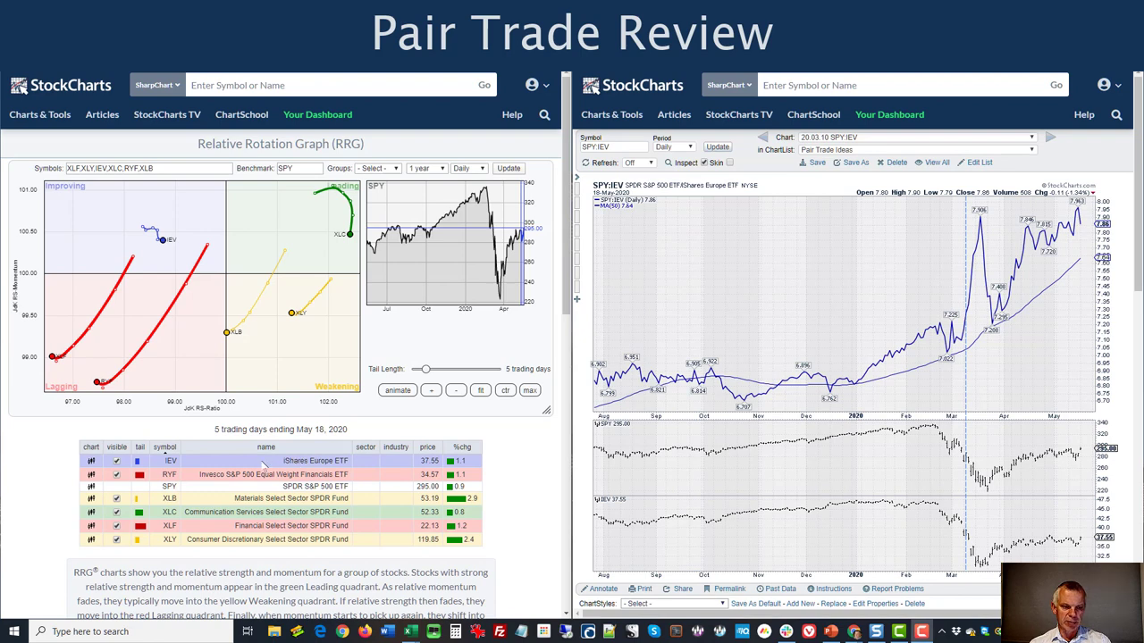
Isolate the iShares Europe ETF (IEV) tail on the daily rotation graph and step the end date back to Mar 10, 2020
click(264, 463)
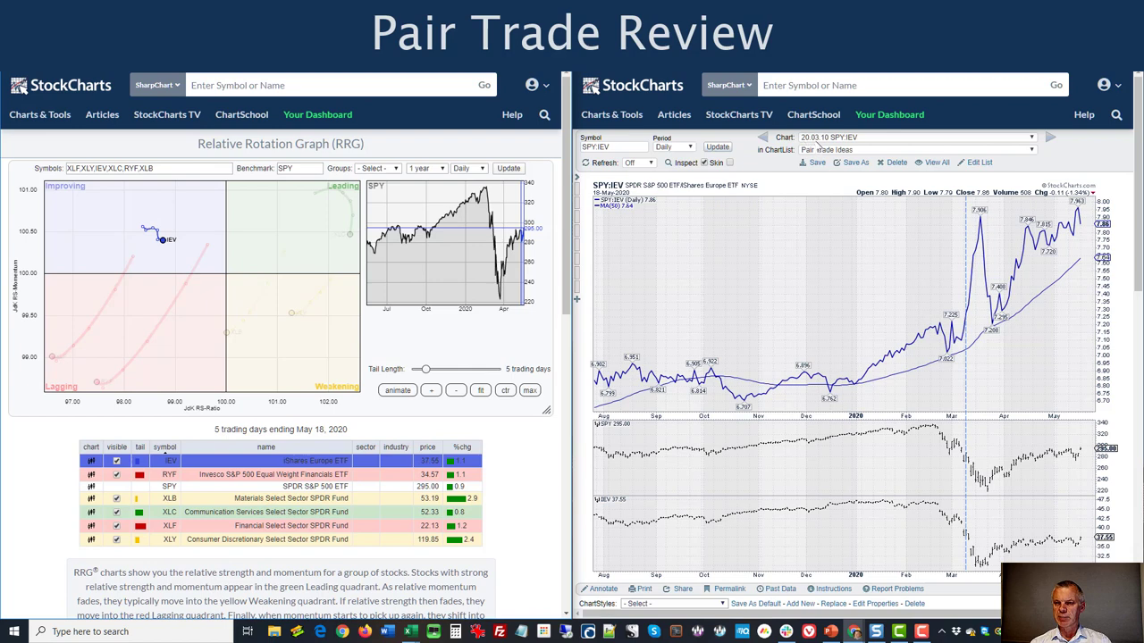
click(437, 391)
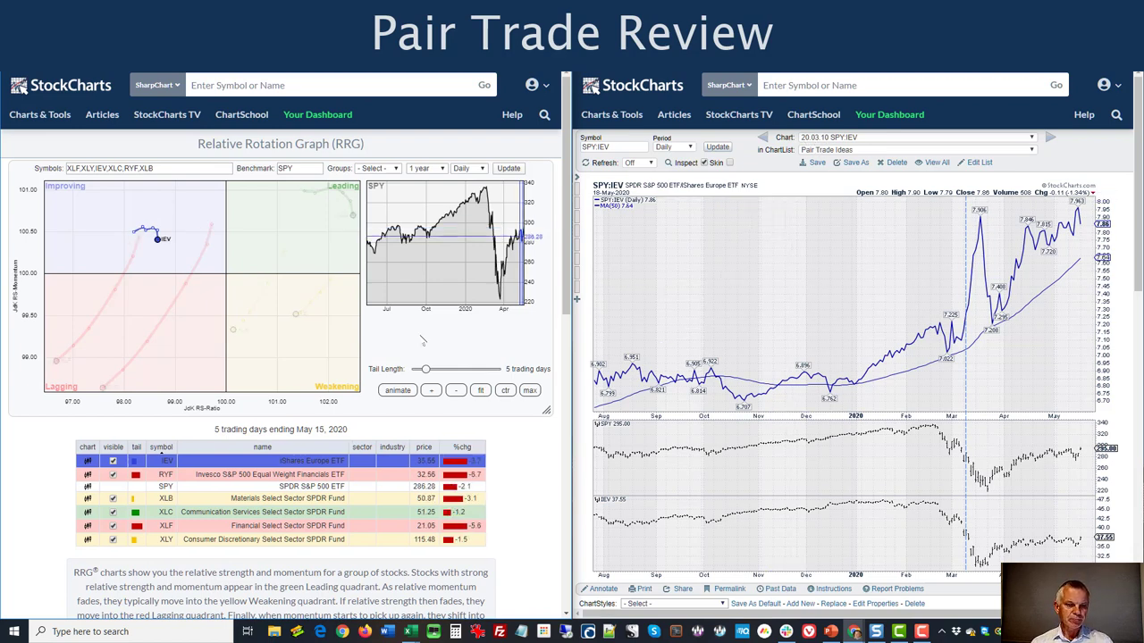
key(Left)
key(Left)
key(Left)
key(Left)
key(Left)
key(Left)
key(Left)
key(Left)
key(Left)
key(Left)
key(Left)
key(Left)
key(Left)
key(Left)
key(Left)
key(Left)
key(Left)
key(Left)
key(Left)
key(Left)
key(Left)
key(Left)
key(Left)
key(Left)
key(Left)
key(Left)
key(Left)
key(Left)
key(Left)
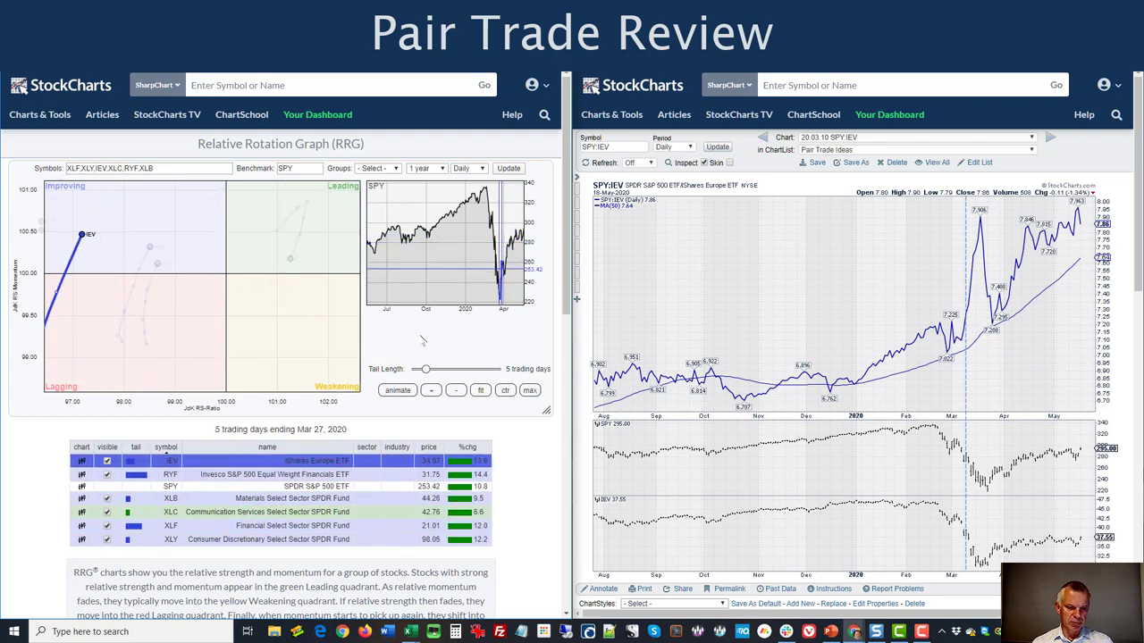
key(Left)
key(Left)
key(Left)
key(Left)
key(Left)
key(Left)
key(Left)
key(Left)
key(Left)
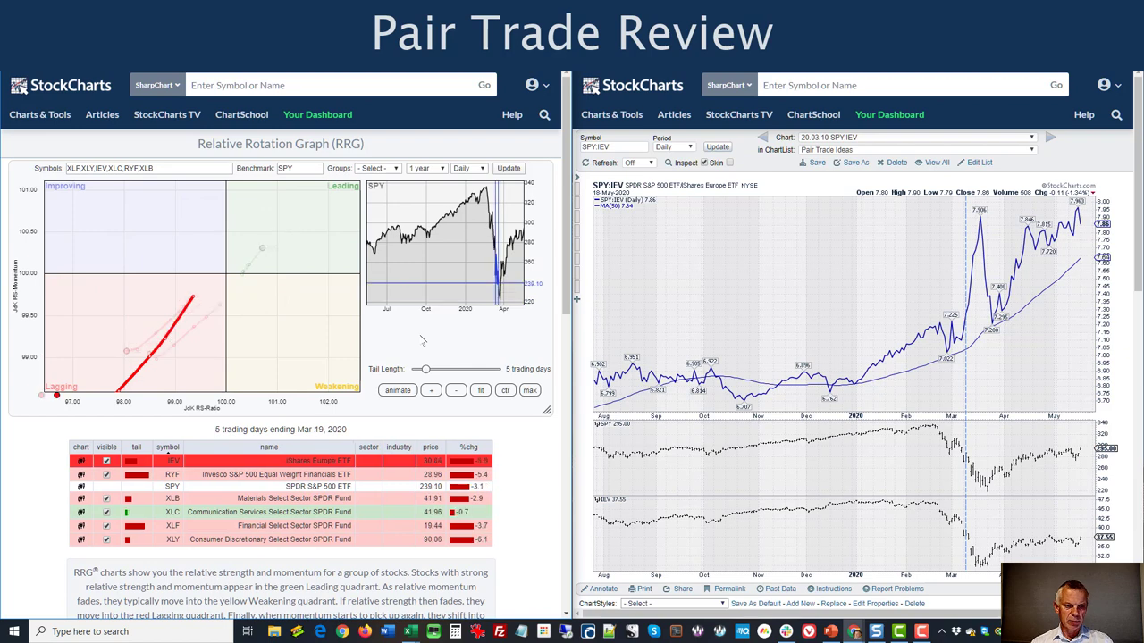
key(Left)
key(Left)
key(Left)
key(Left)
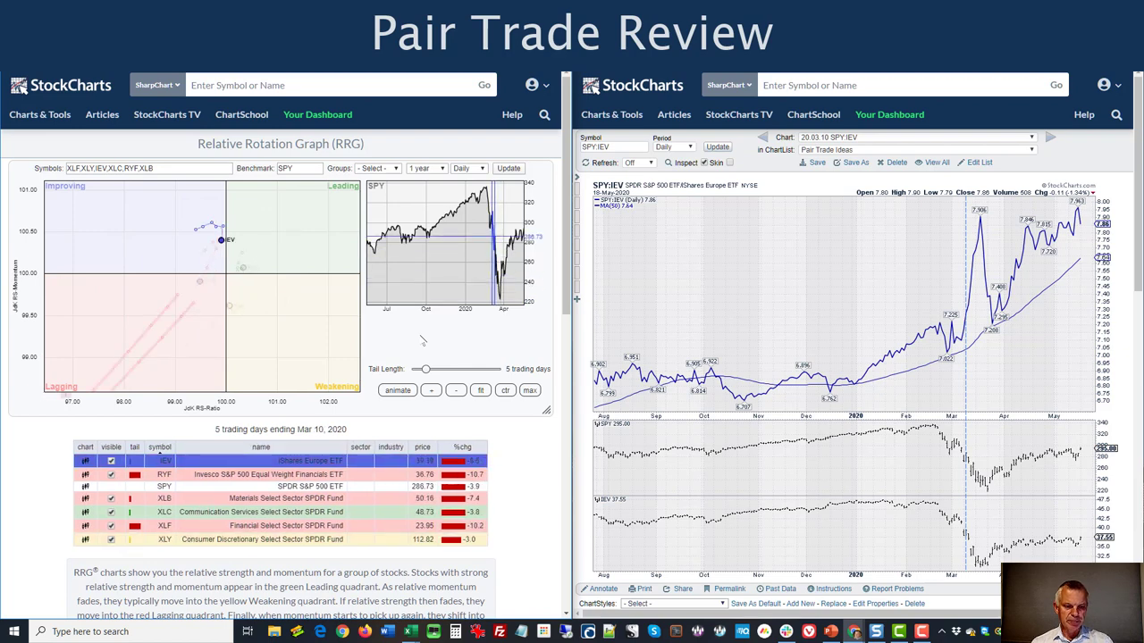
Center the rotation graph and review IEV's daily rotation by stepping forward to May 18, 2020
click(504, 391)
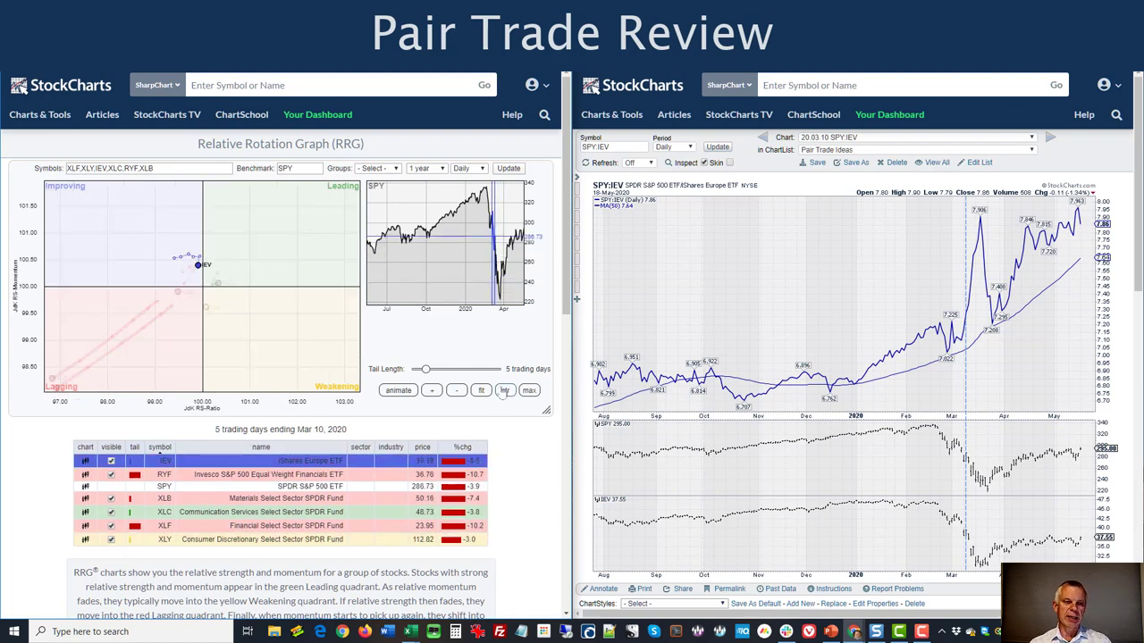
key(Right)
key(Right)
key(Right)
key(Right)
key(Right)
key(Right)
key(Right)
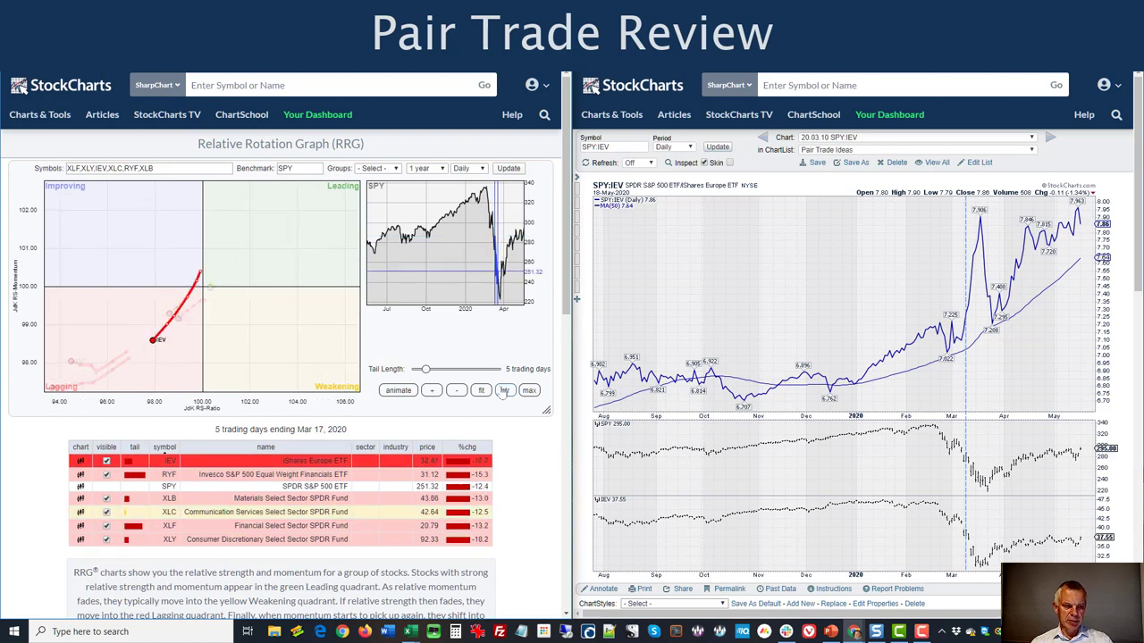
key(Right)
key(Right)
key(Right)
key(Right)
key(Right)
key(Right)
key(Right)
click(504, 390)
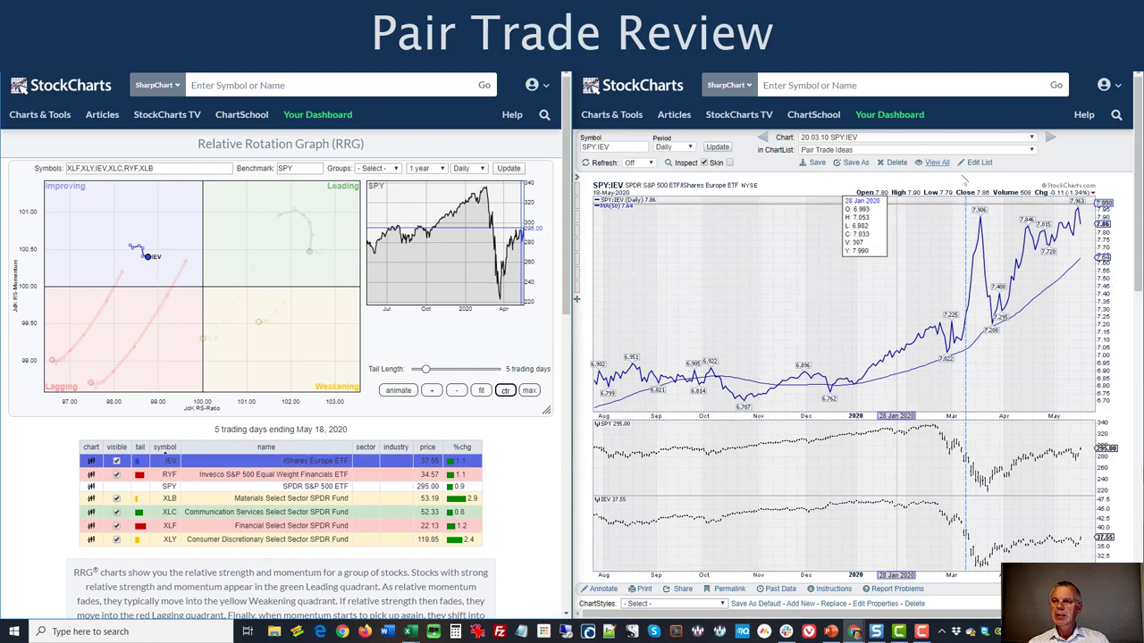
Open the saved 20.03.23 XLF-RYF chart and compare the isolated XLF and RYF tails on the rotation graph
click(1033, 139)
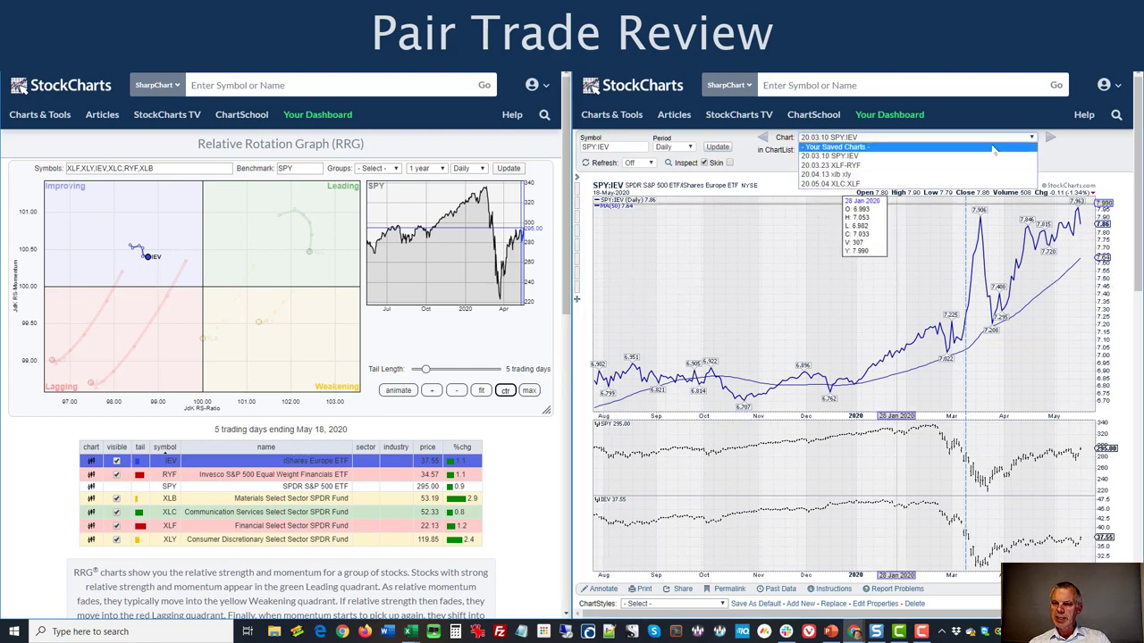
click(929, 165)
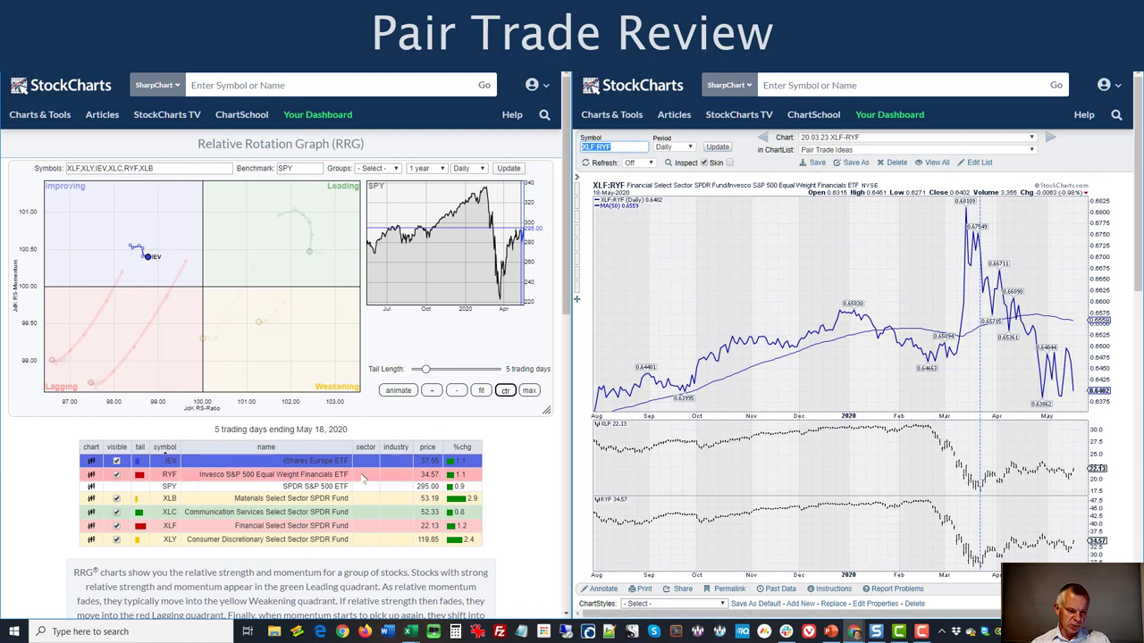
click(310, 527)
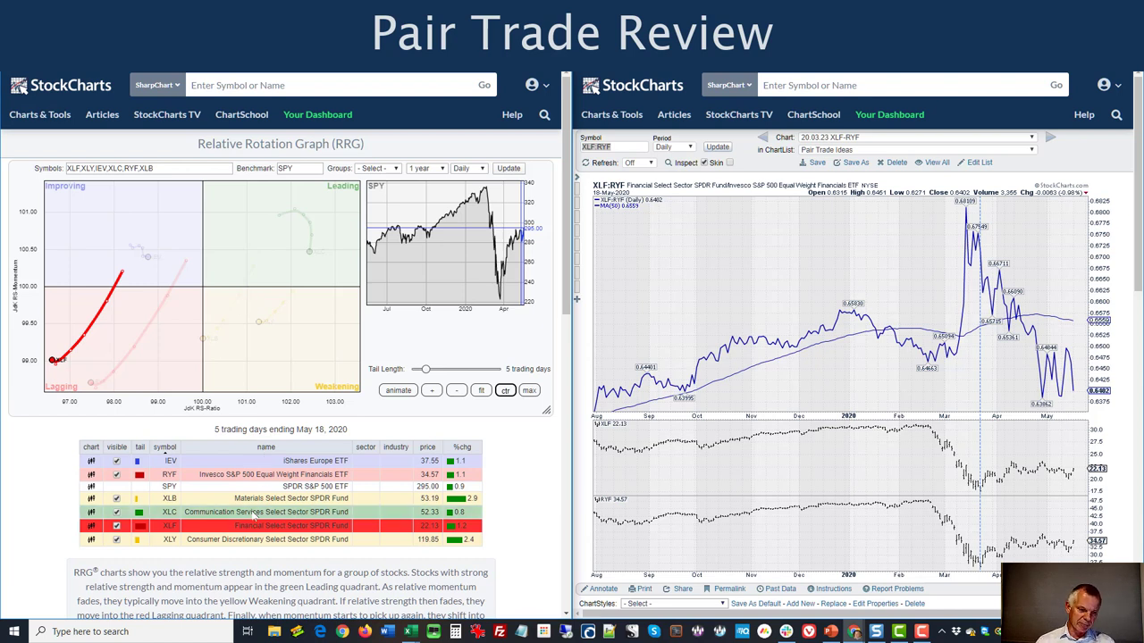
click(224, 478)
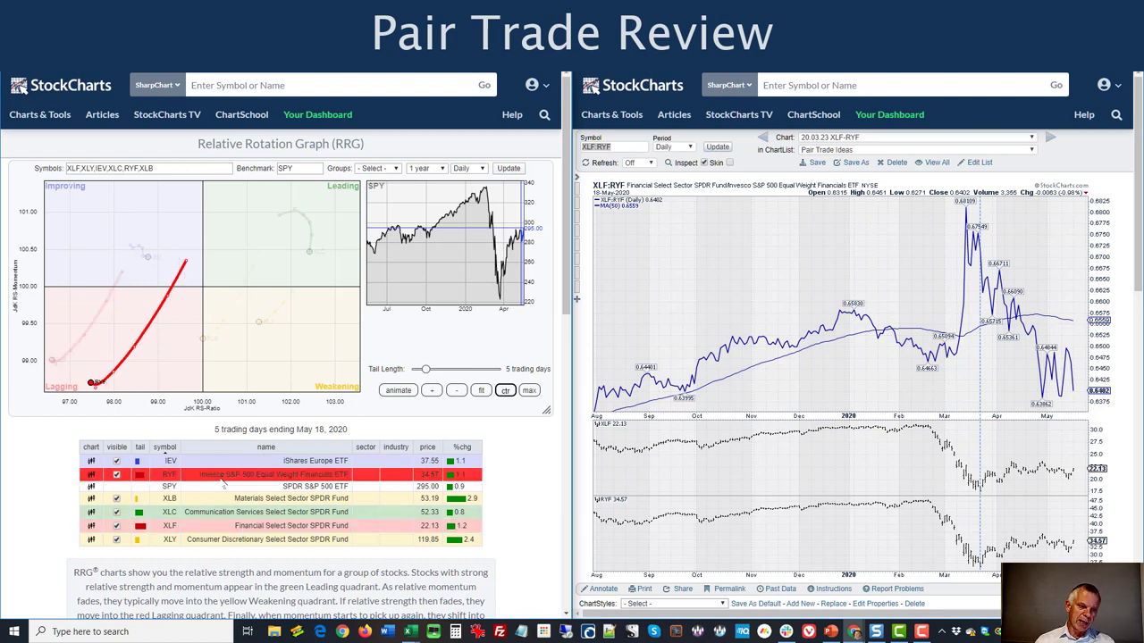
click(217, 525)
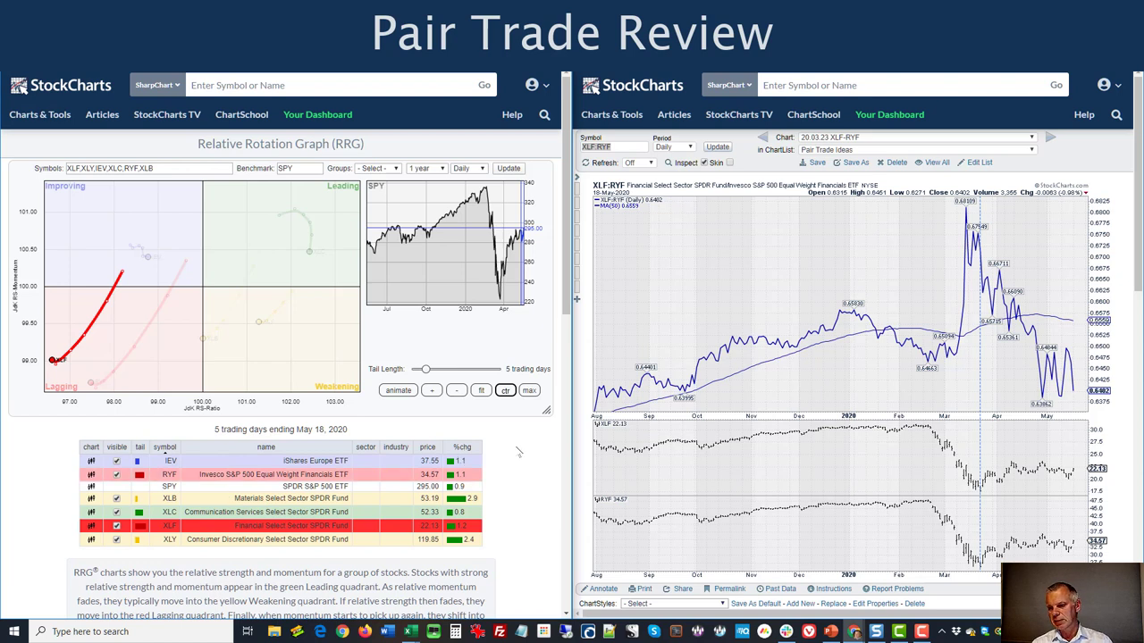
Open the saved 20.04.13 xlb xly chart and isolate the Materials (XLB) tail on the rotation graph
click(872, 139)
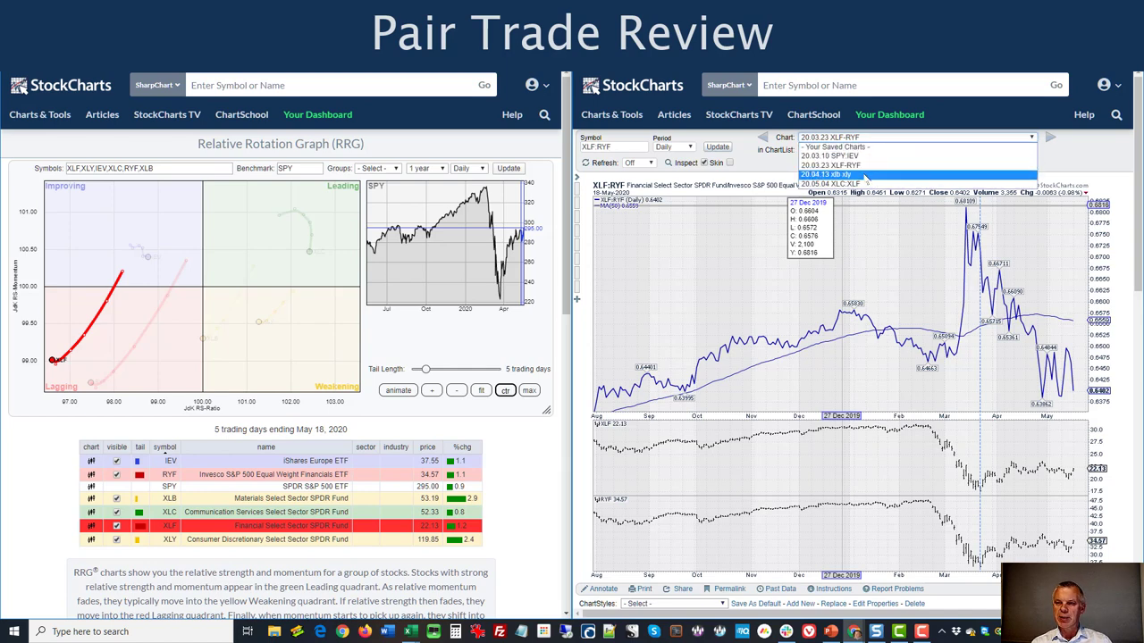
click(865, 176)
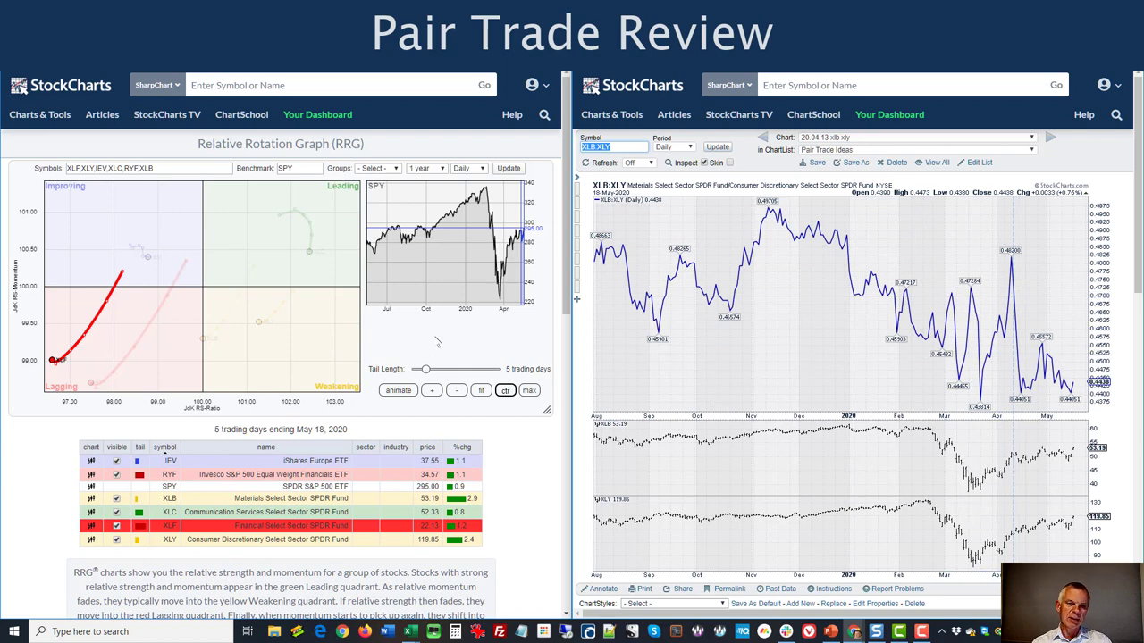
click(208, 501)
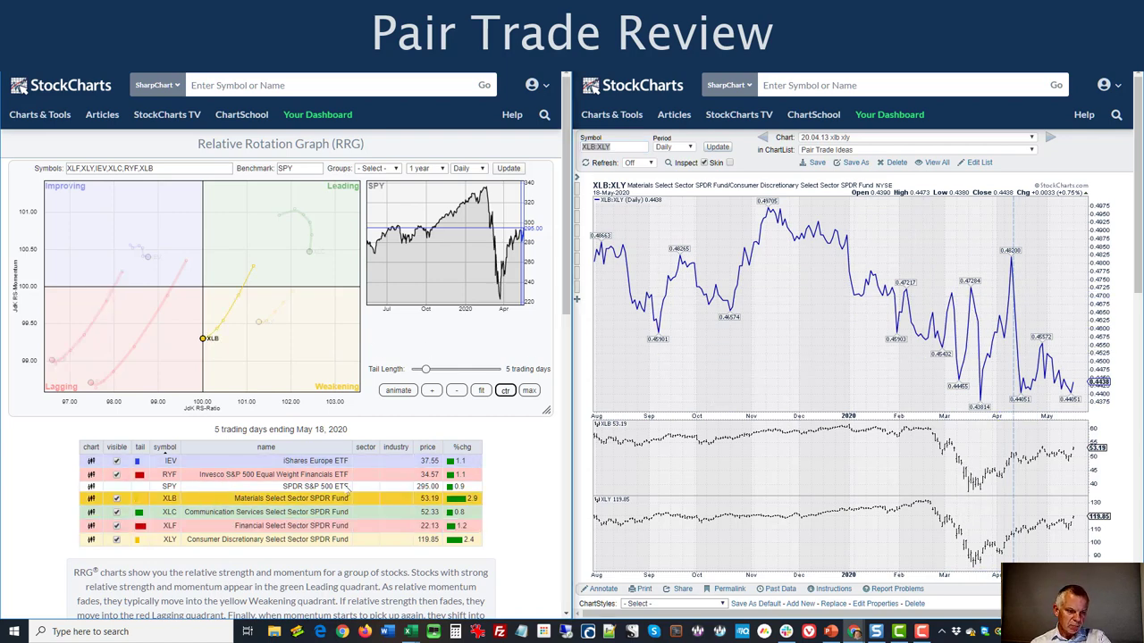
click(215, 537)
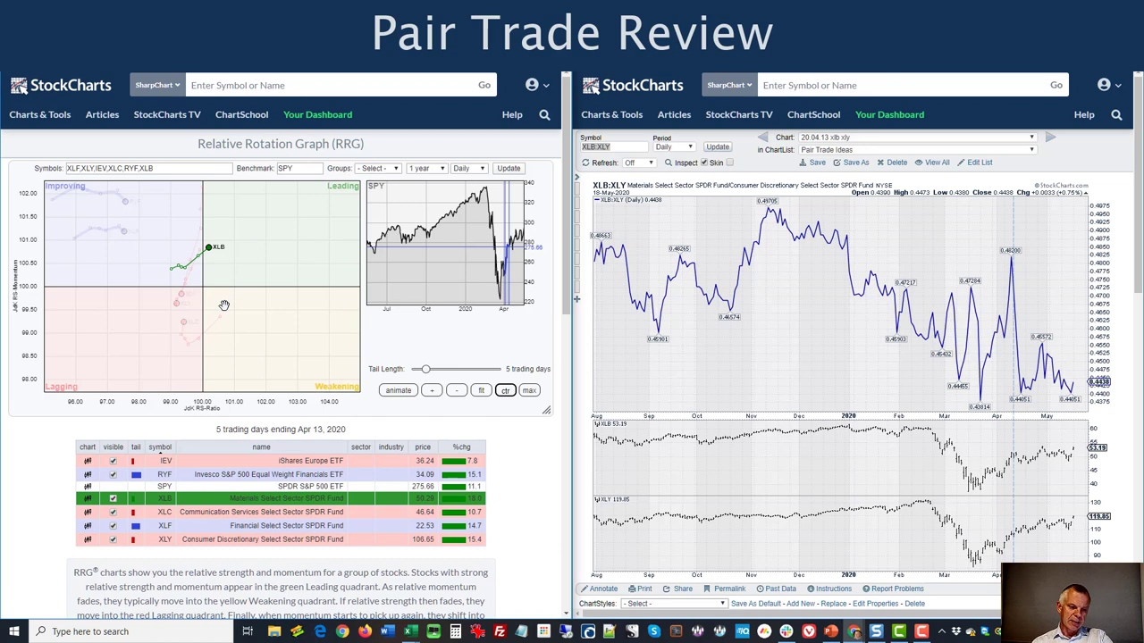
Isolate the Consumer Discretionary (XLY) tail and follow its daily rotation from Apr 13, 2020 forward to May 18, 2020
click(215, 538)
key(Right)
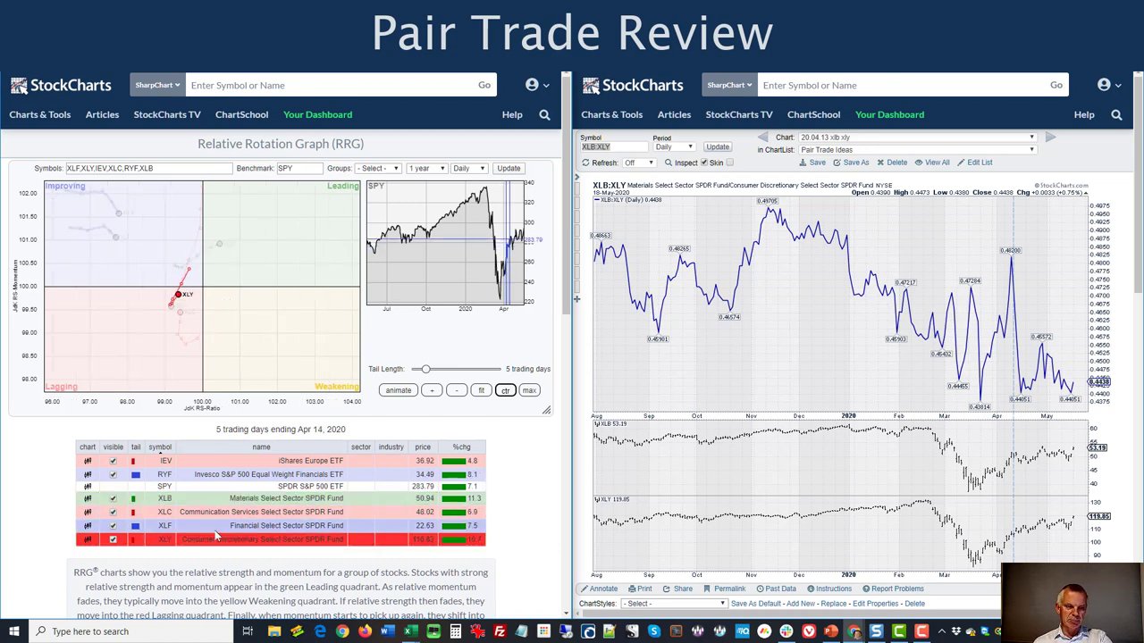
key(Right)
key(Right)
key(Right)
key(Right)
key(Right)
key(Right)
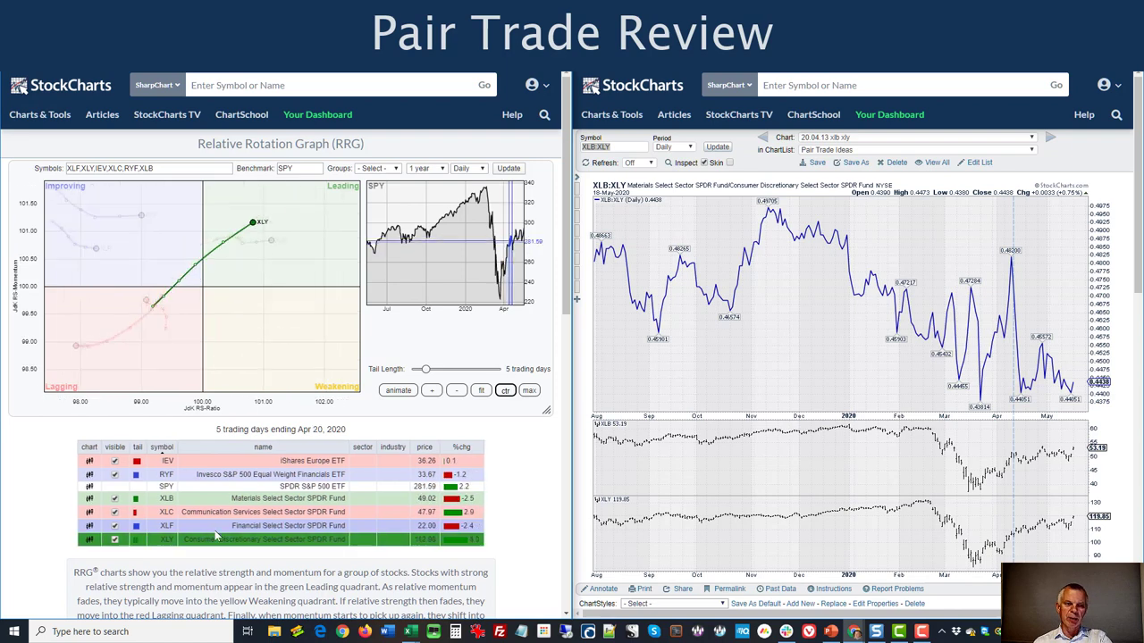
key(Right)
key(Right)
key(Right)
key(Right)
key(Right)
key(Right)
key(Right)
key(Right)
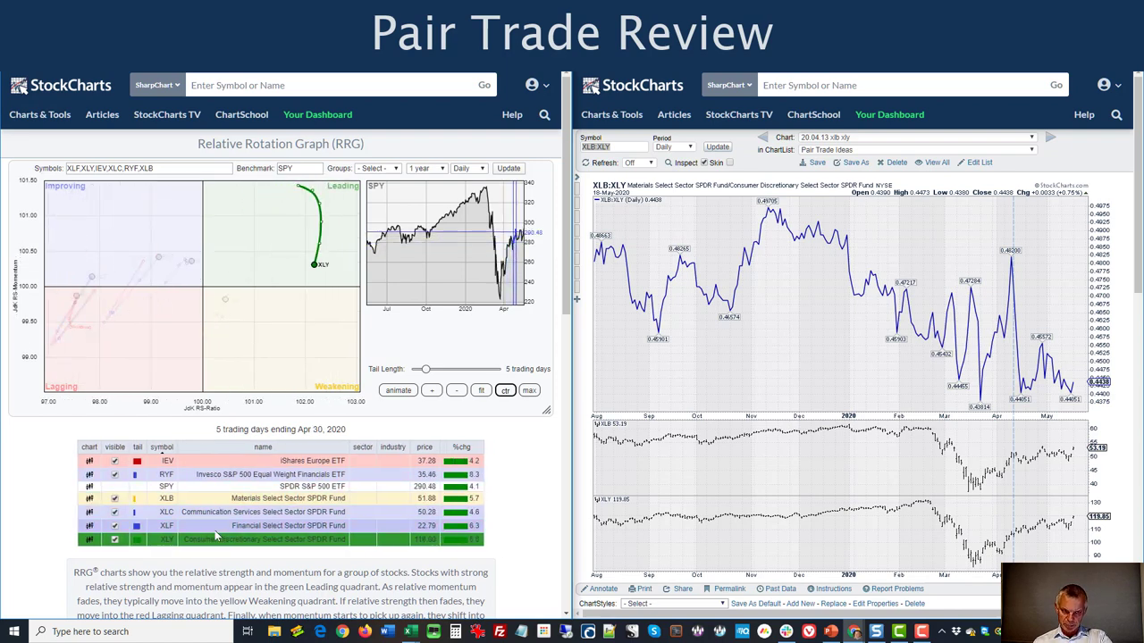
key(Right)
key(Right)
key(Right)
key(Right)
key(Right)
key(Right)
key(Right)
key(Right)
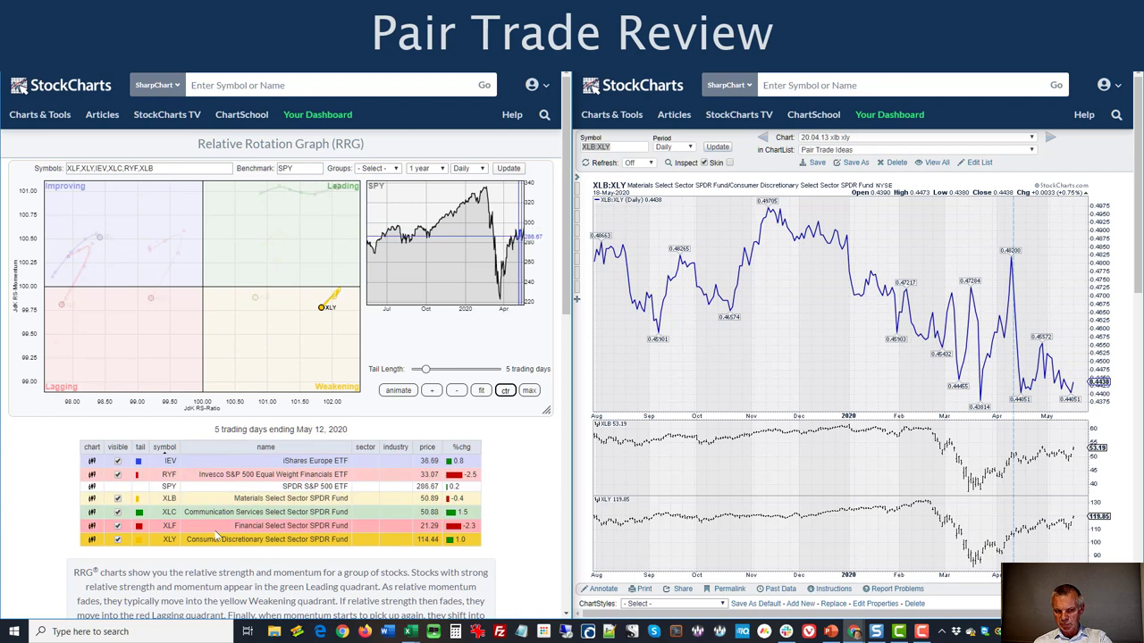
key(Right)
key(Right)
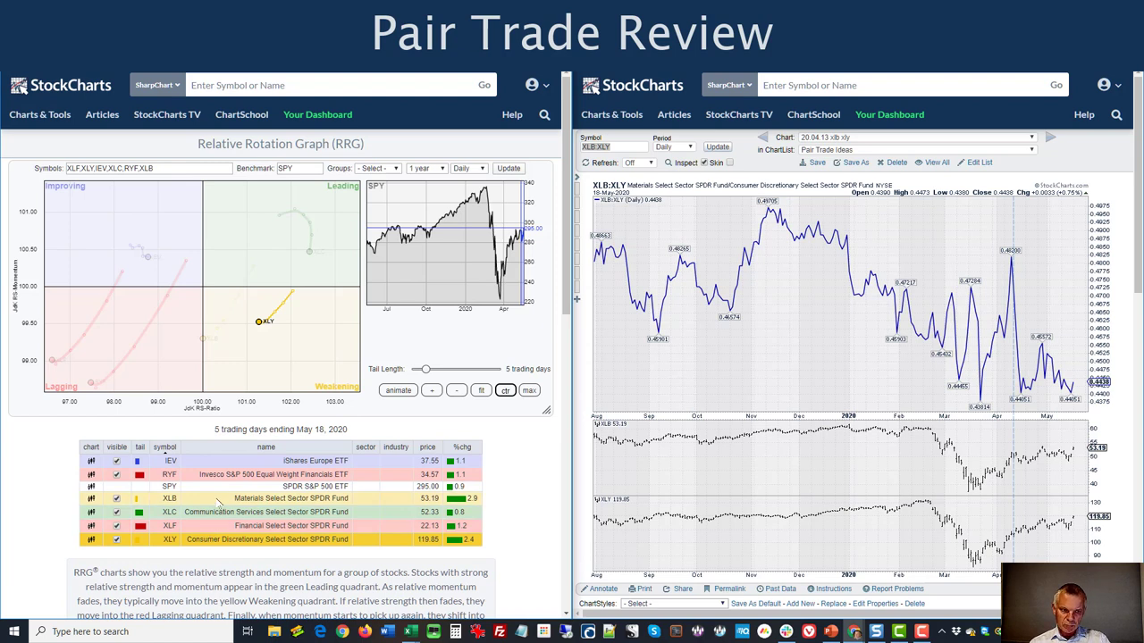
Isolate the XLB tail again and review its daily rotation by stepping back into April 2020 and forward to May 18, 2020
click(218, 503)
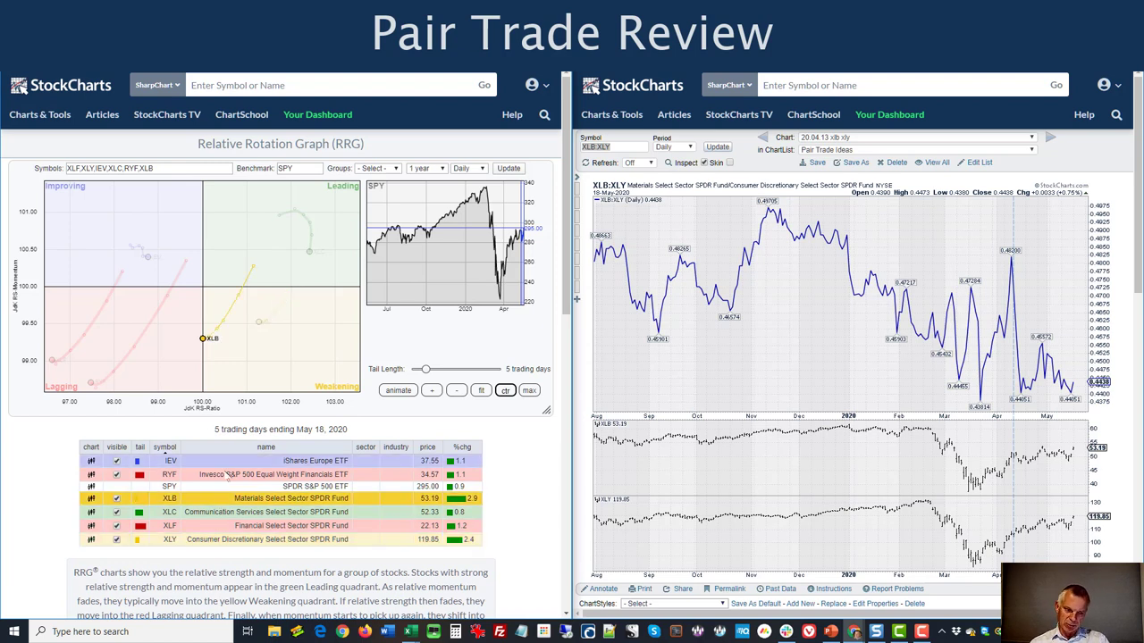
key(Left)
key(Left)
key(Left)
key(Left)
key(Left)
key(Left)
key(Left)
key(Left)
key(Left)
key(Left)
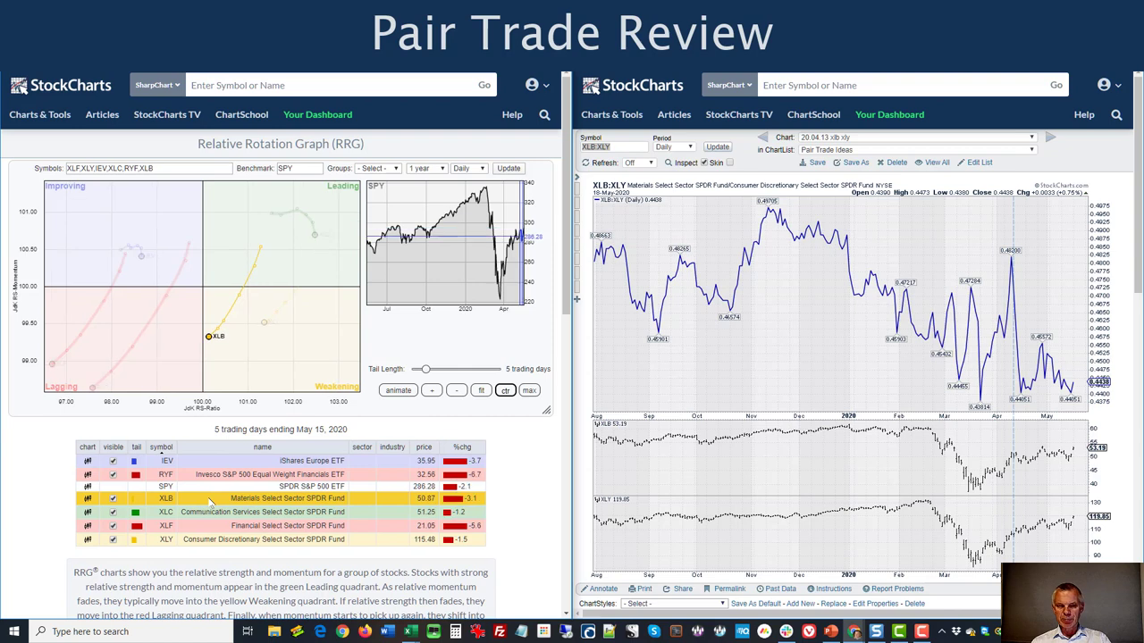
key(Left)
key(Left)
key(Left)
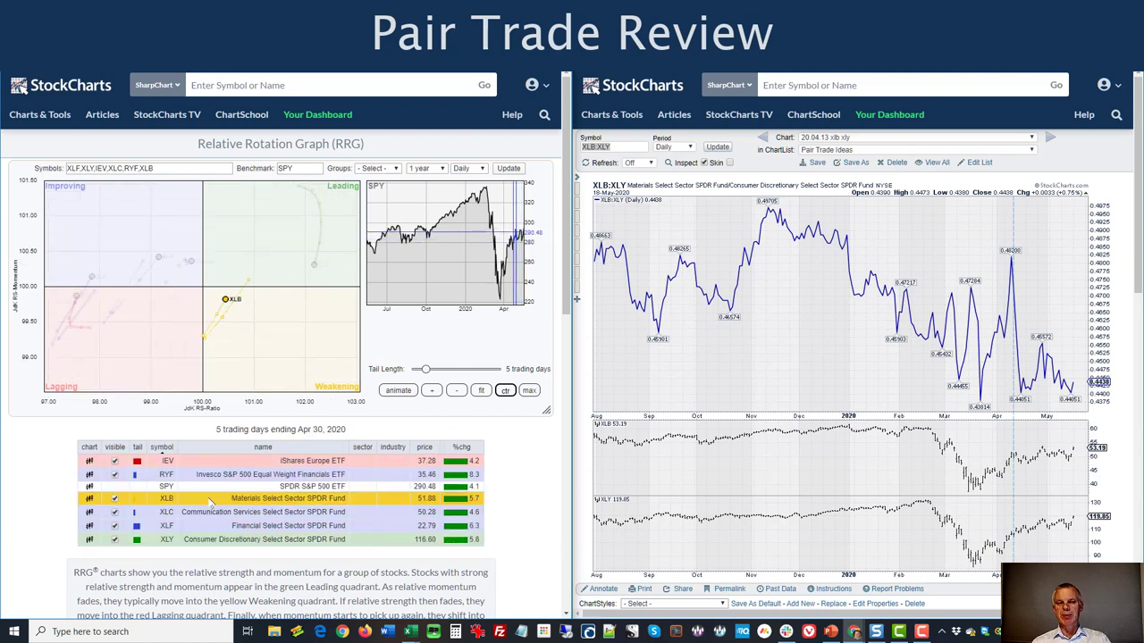
key(Right)
key(Right)
key(Right)
key(Right)
key(Right)
key(Right)
key(Right)
key(Right)
key(Right)
key(Right)
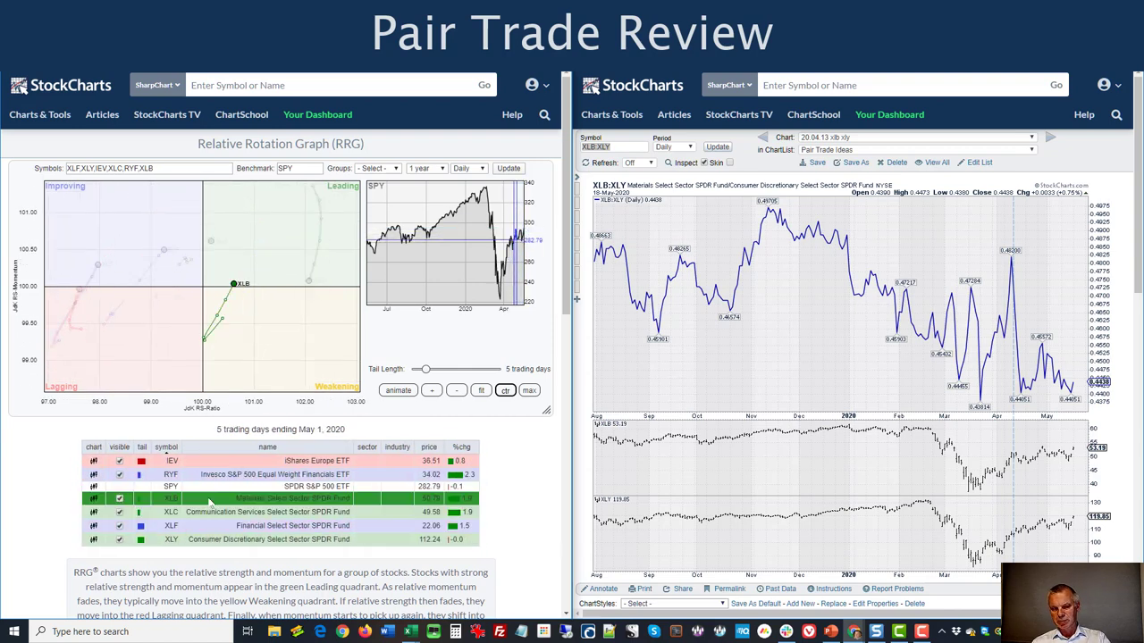
key(Right)
key(Right)
key(Right)
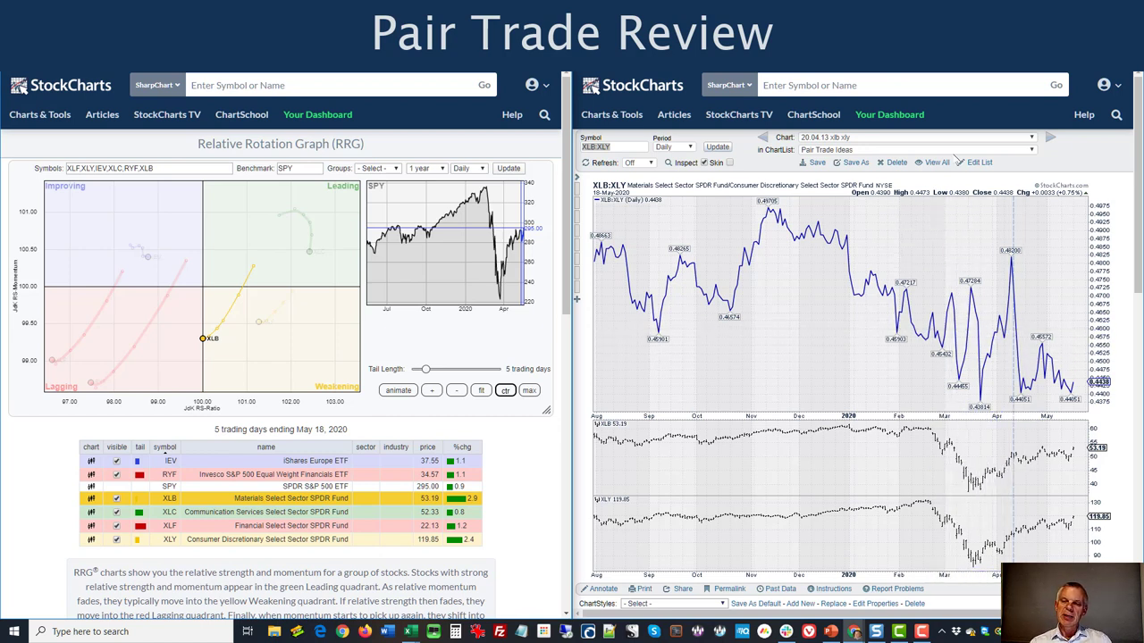
Open the saved 20.05.04 XLC:XLF chart and compare the isolated XLC and XLF tails on the daily rotation graph
click(959, 138)
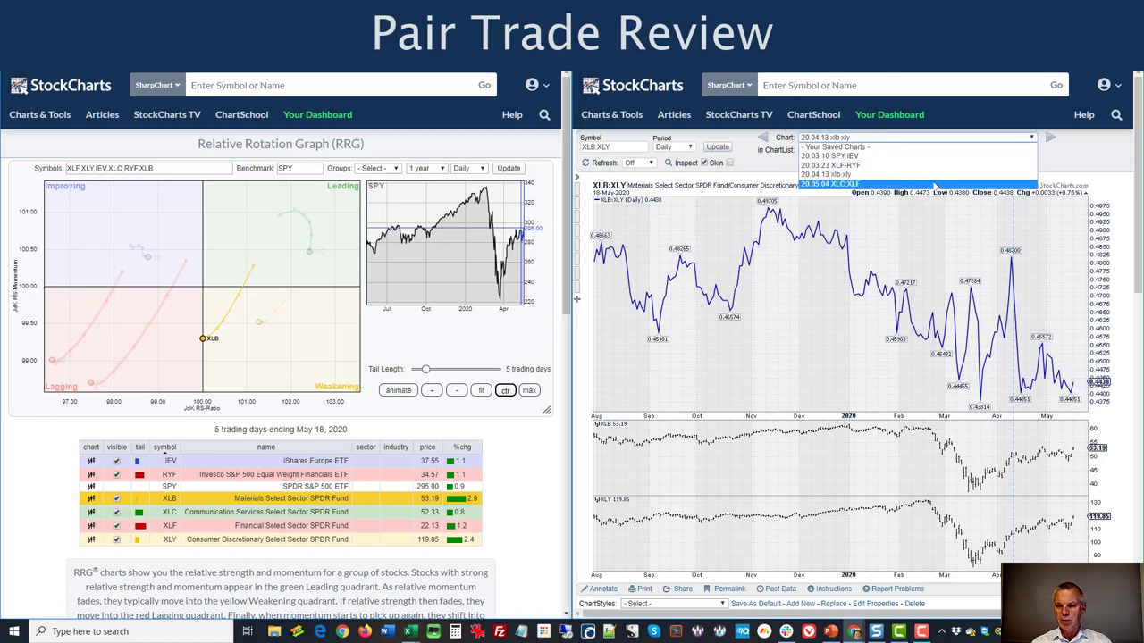
click(935, 184)
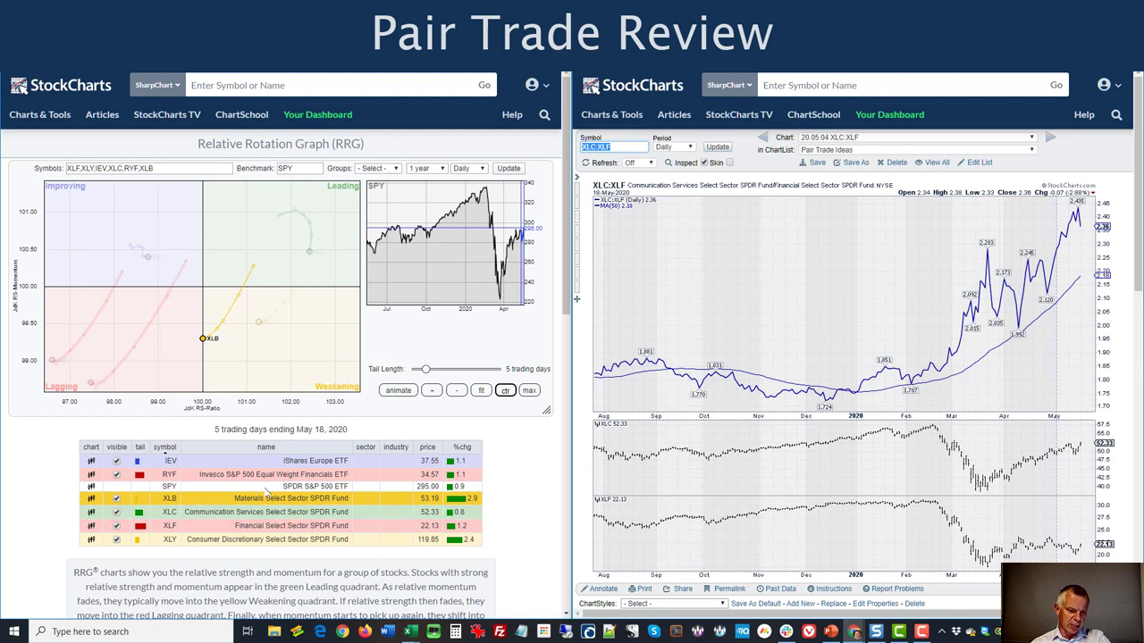
click(251, 513)
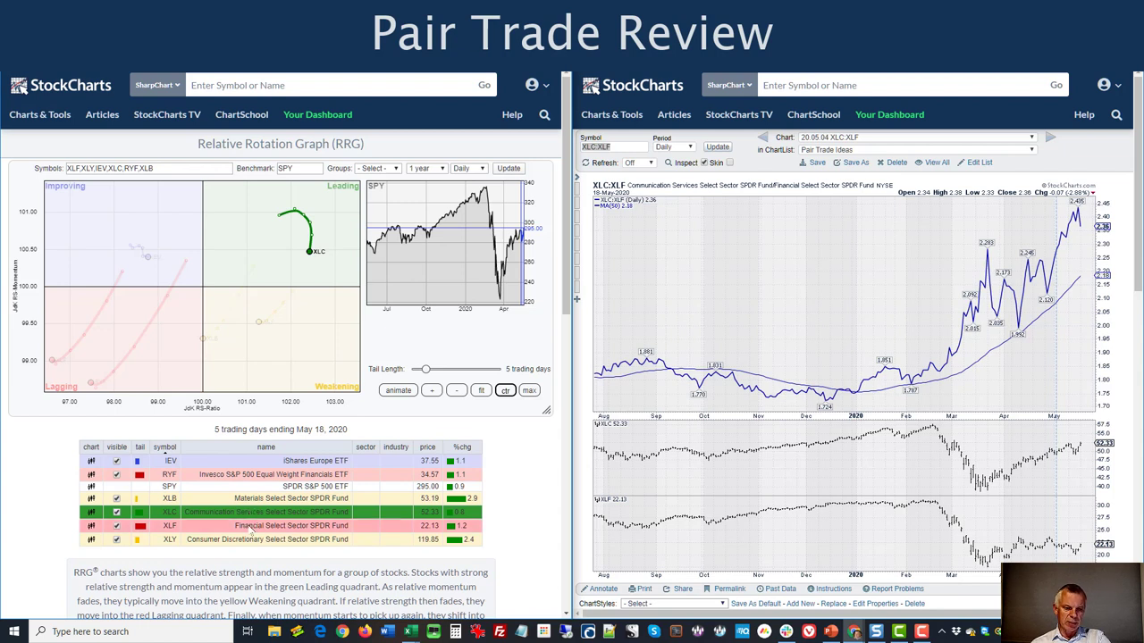
click(251, 526)
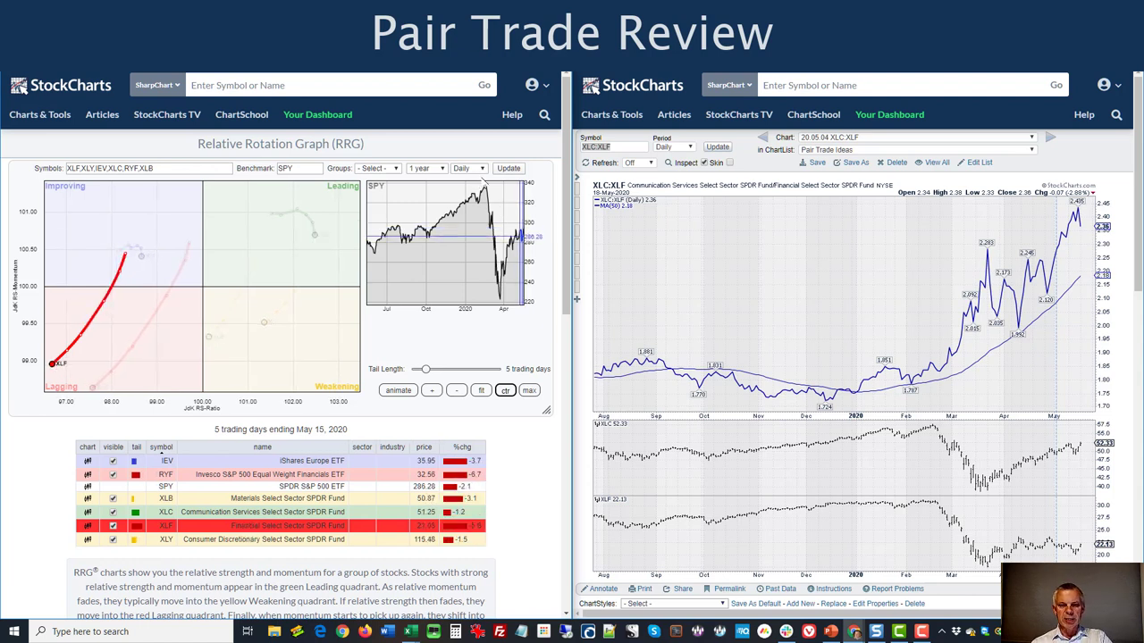
Switch the Relative Rotation Graph of the pair-trade symbols to the weekly period and refresh it
click(476, 169)
click(466, 178)
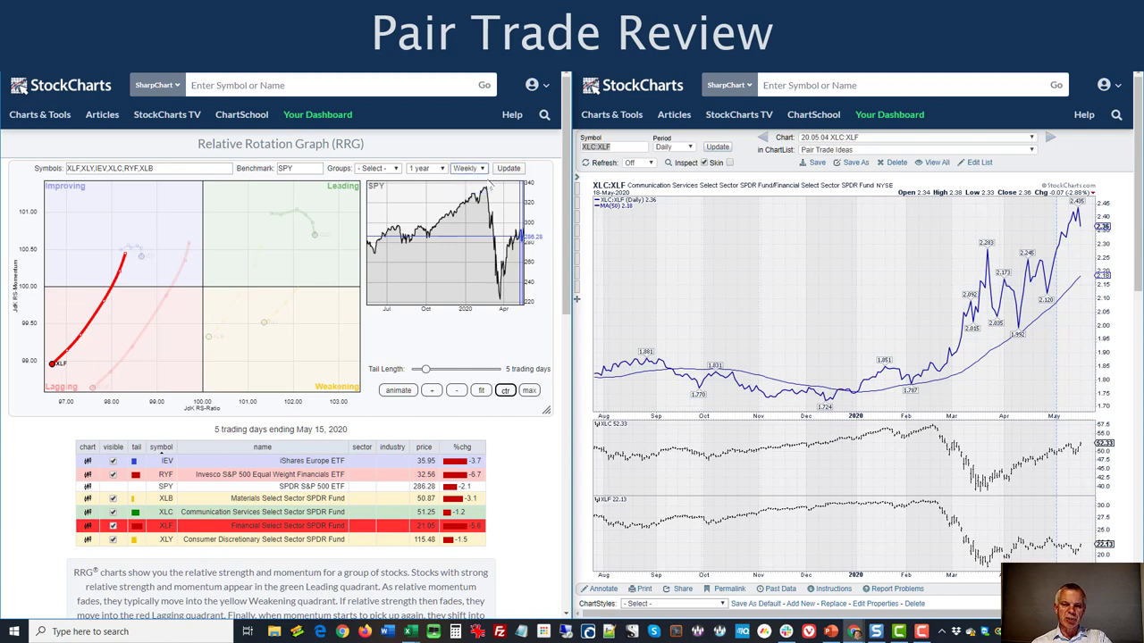
click(508, 169)
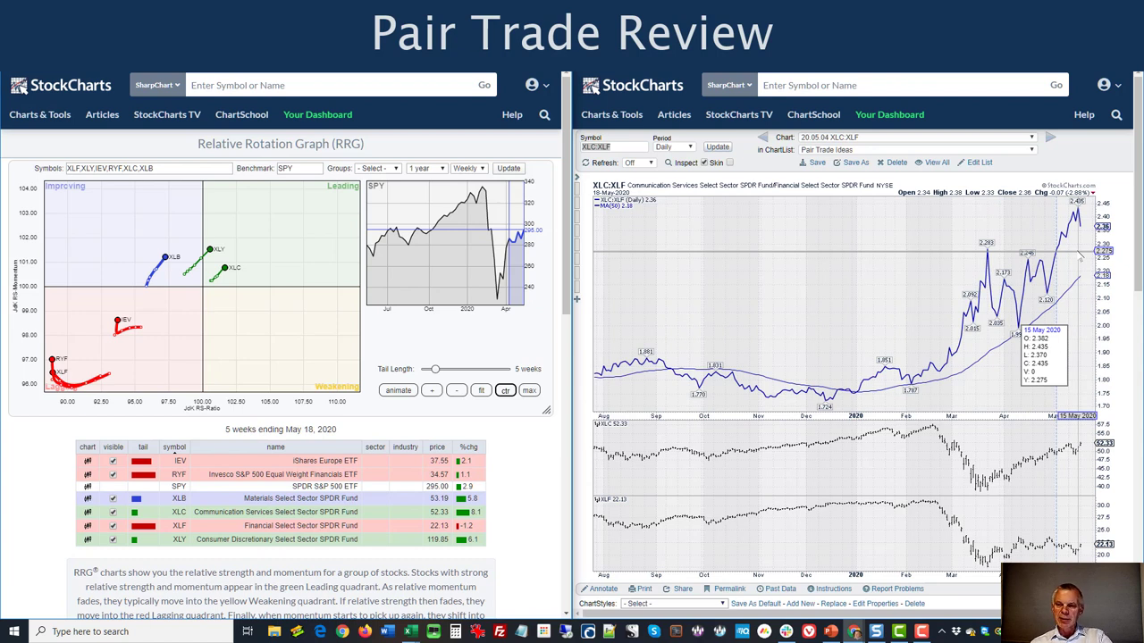
Open the list of saved charts in the Pair Trade Ideas ChartList
click(860, 139)
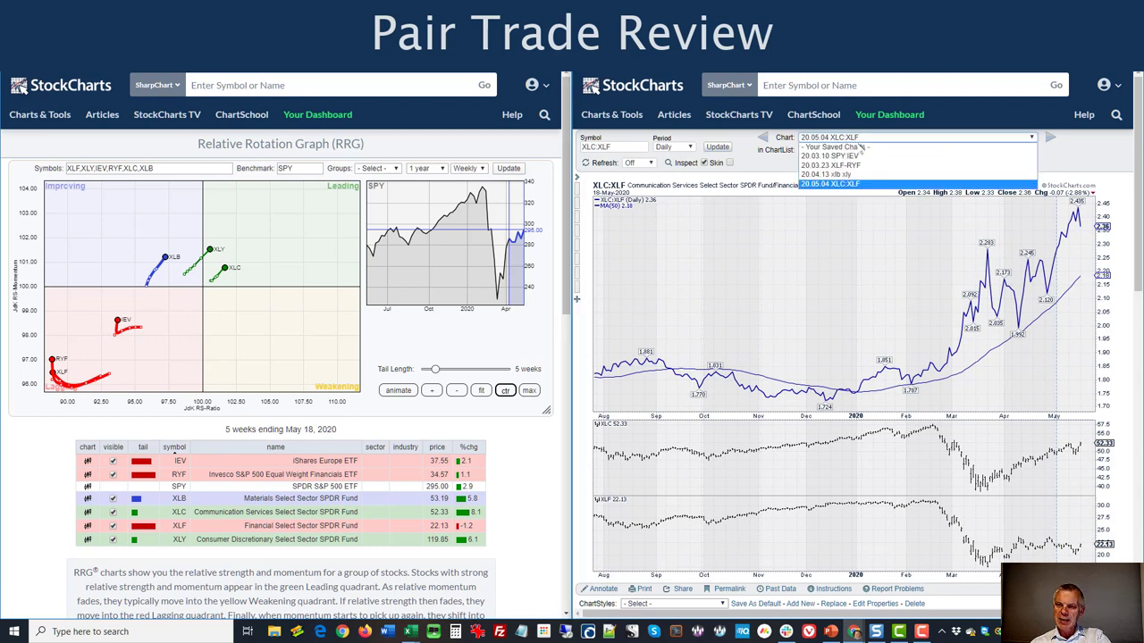